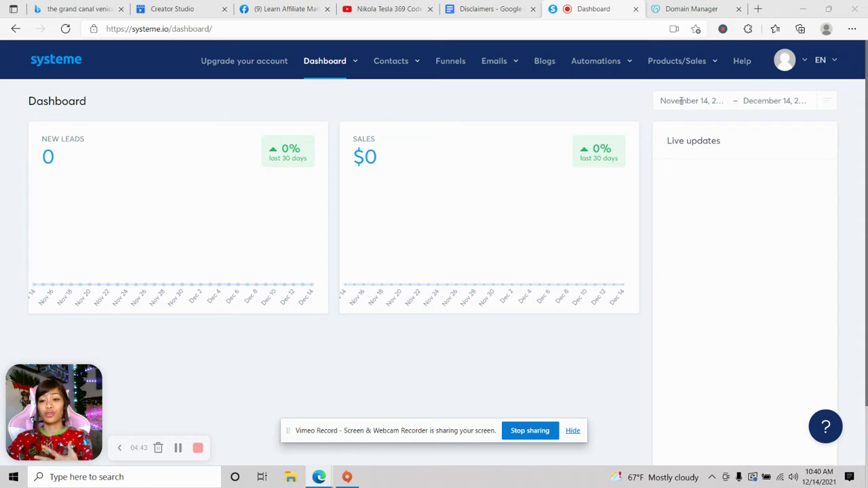
{"action": "left_click", "coordinate": [784, 62]}
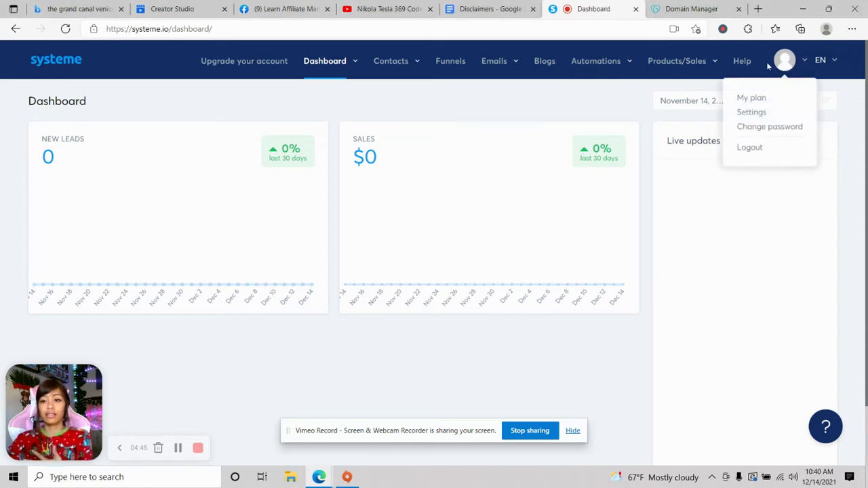
{"action": "left_click", "coordinate": [750, 113]}
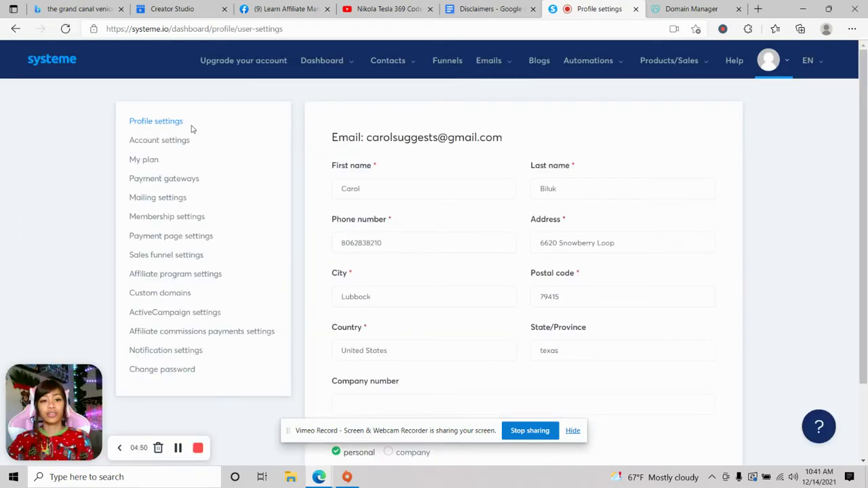
{"action": "left_click", "coordinate": [164, 297]}
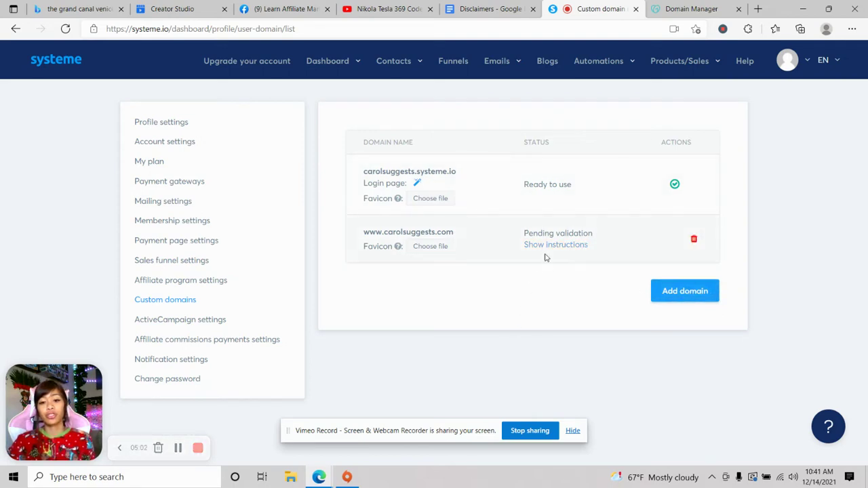
{"action": "left_click", "coordinate": [693, 239]}
{"action": "left_click", "coordinate": [402, 293]}
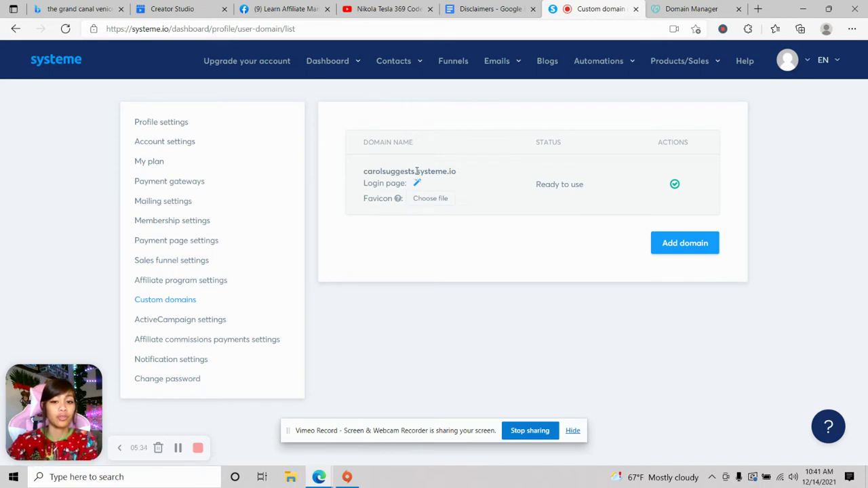
{"action": "left_click_drag", "start_coordinate": [415, 171], "coordinate": [461, 176]}
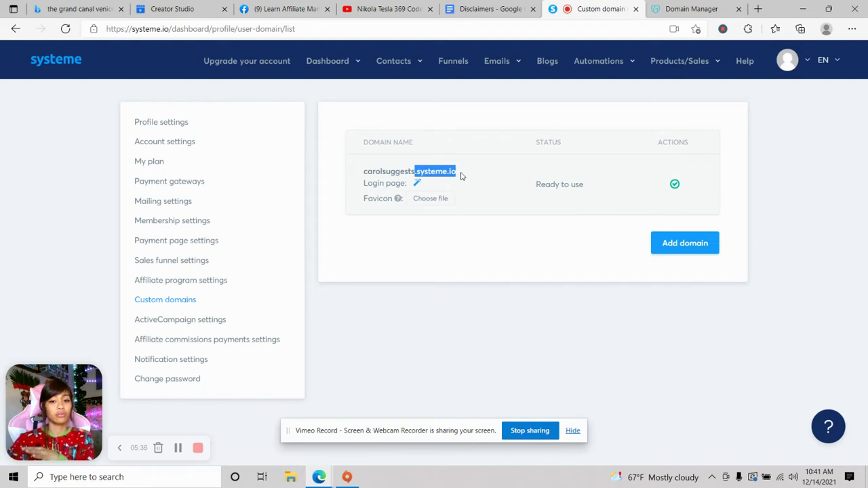
{"action": "left_click", "coordinate": [468, 199]}
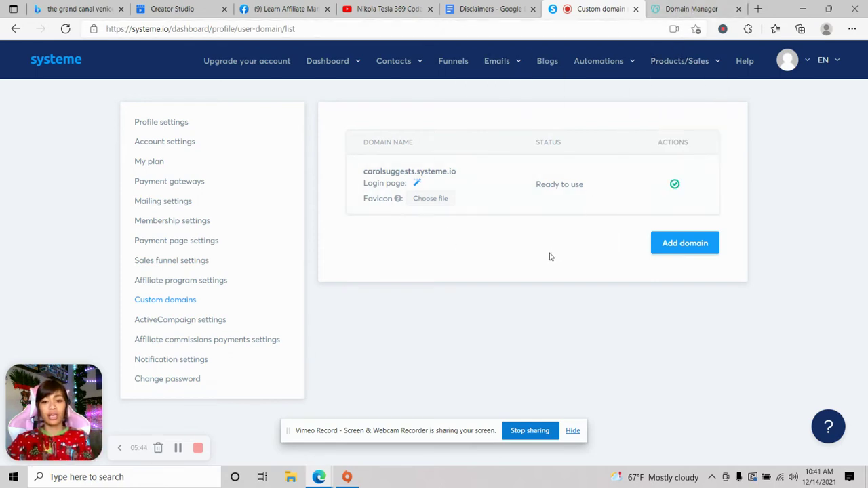
{"action": "left_click", "coordinate": [689, 248]}
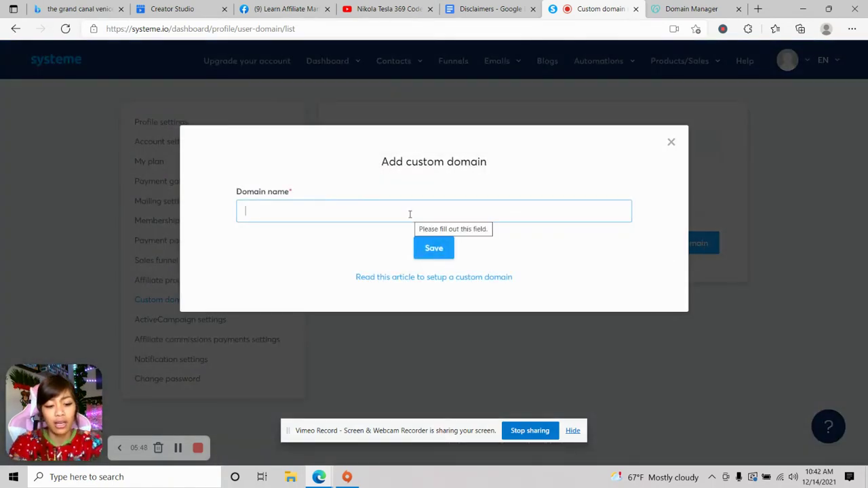
{"action": "type", "text": "www.caro"}
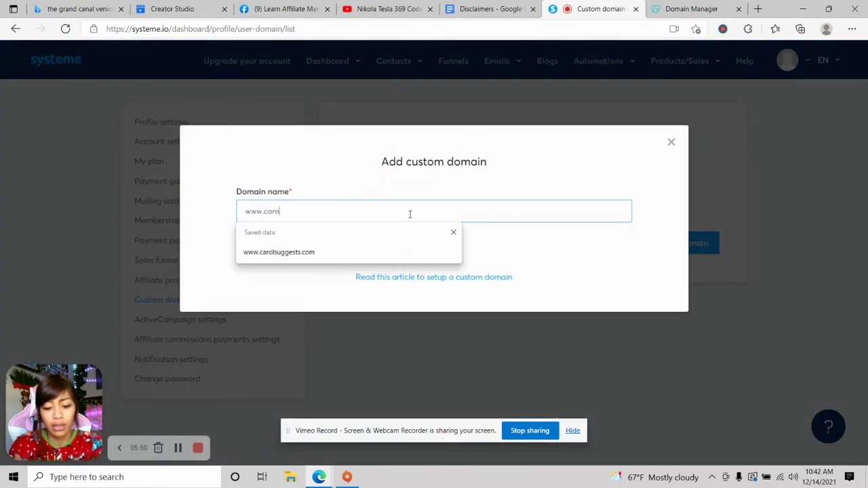
{"action": "type", "text": "lsuggests.com"}
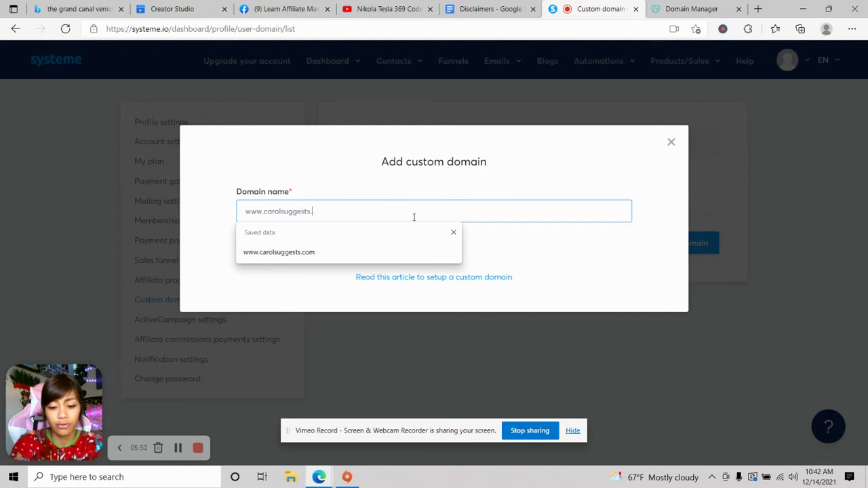
{"action": "key", "text": "Return"}
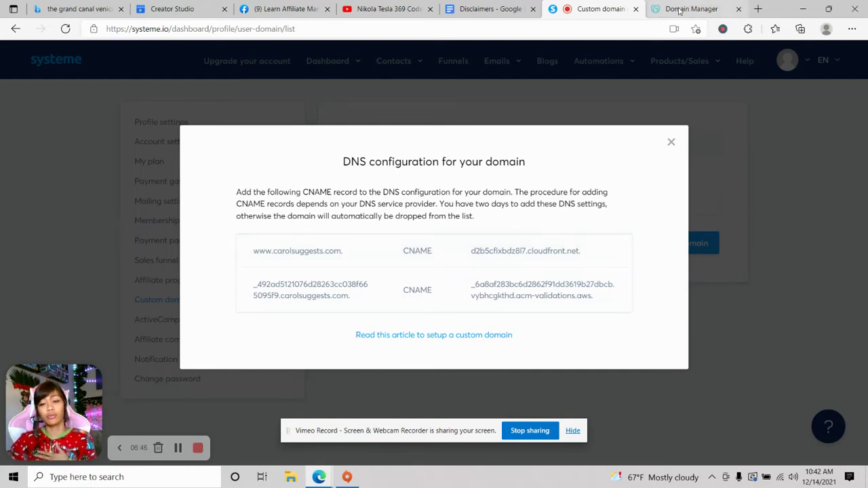
Switch to GoDaddy and open the domain settings of the connected carolsuggests.com domain from the account dashboard.
{"action": "left_click", "coordinate": [679, 11]}
{"action": "scroll", "coordinate": [543, 122], "scroll_direction": "up", "scroll_amount": 1}
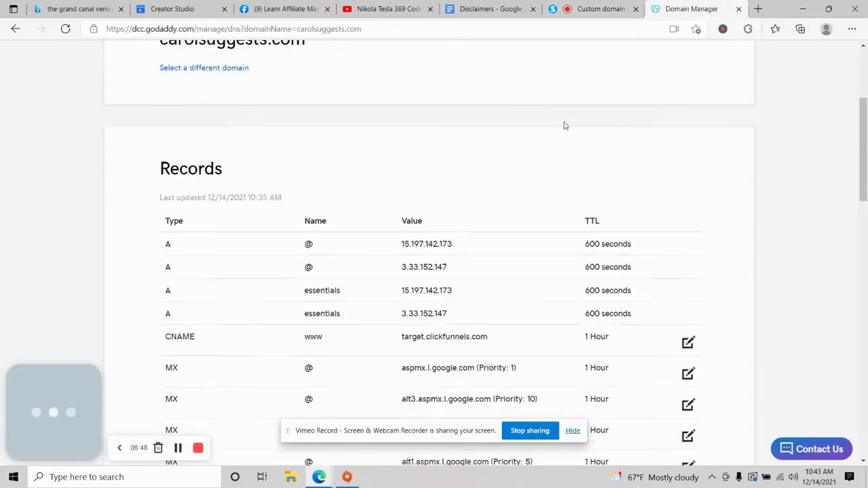
{"action": "scroll", "coordinate": [475, 88], "scroll_direction": "up", "scroll_amount": 3}
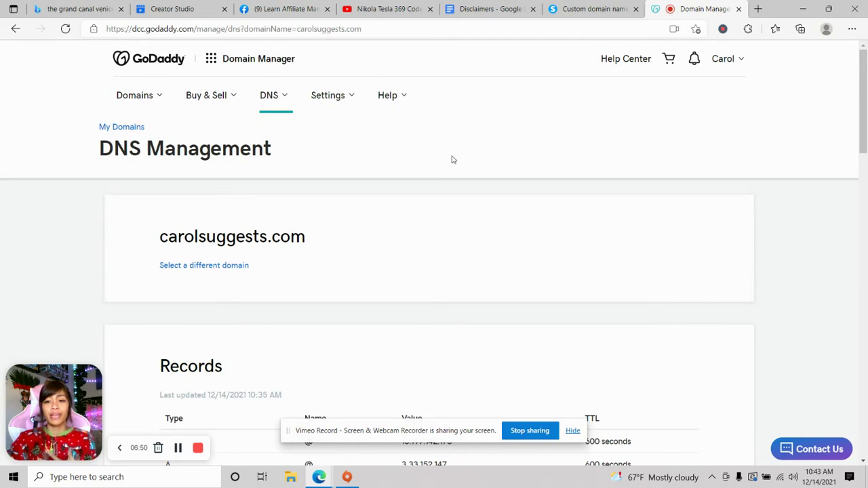
{"action": "left_click", "coordinate": [160, 69]}
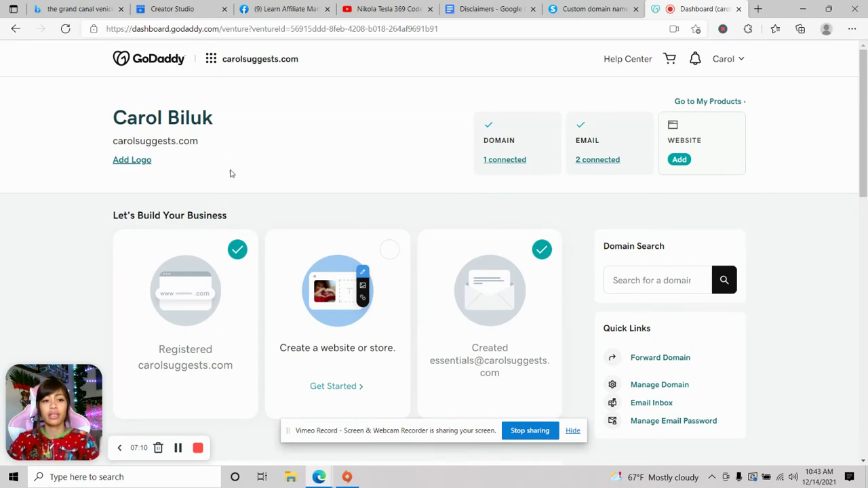
{"action": "left_click", "coordinate": [525, 162]}
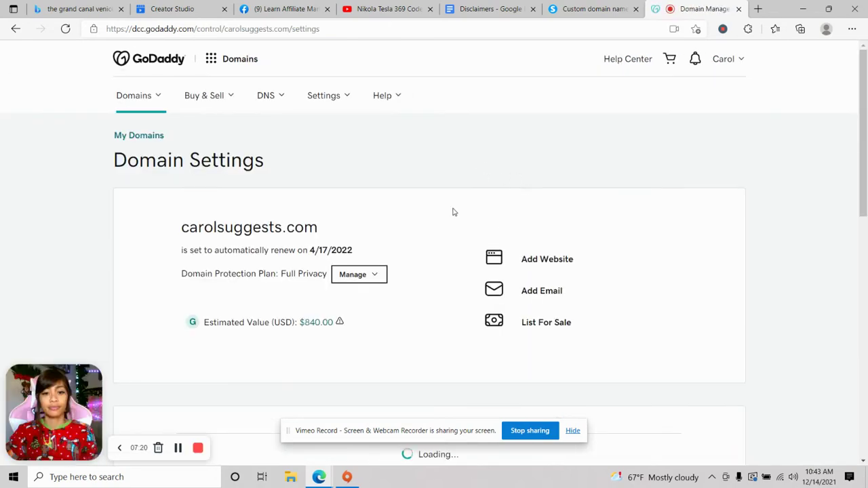
{"action": "scroll", "coordinate": [548, 178], "scroll_direction": "down", "scroll_amount": 4}
{"action": "scroll", "coordinate": [609, 171], "scroll_direction": "up", "scroll_amount": 4}
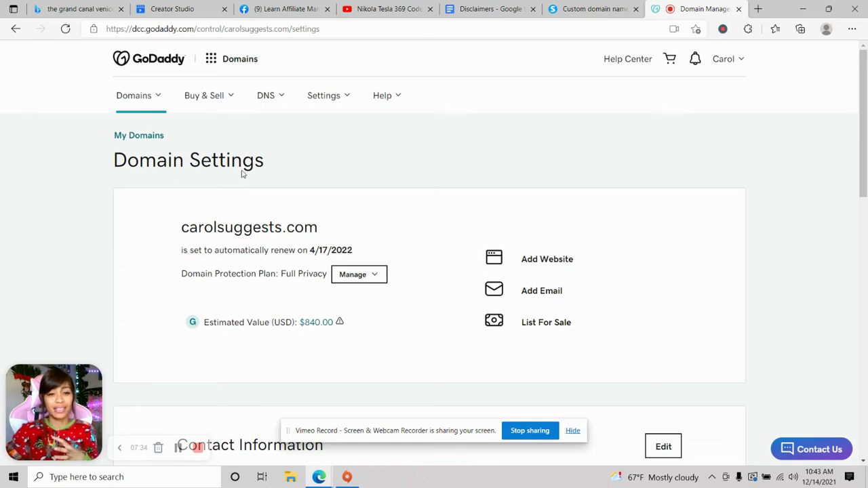
Go to DNS zone management and look up carolsuggests.com to open its DNS records.
{"action": "left_click", "coordinate": [271, 98]}
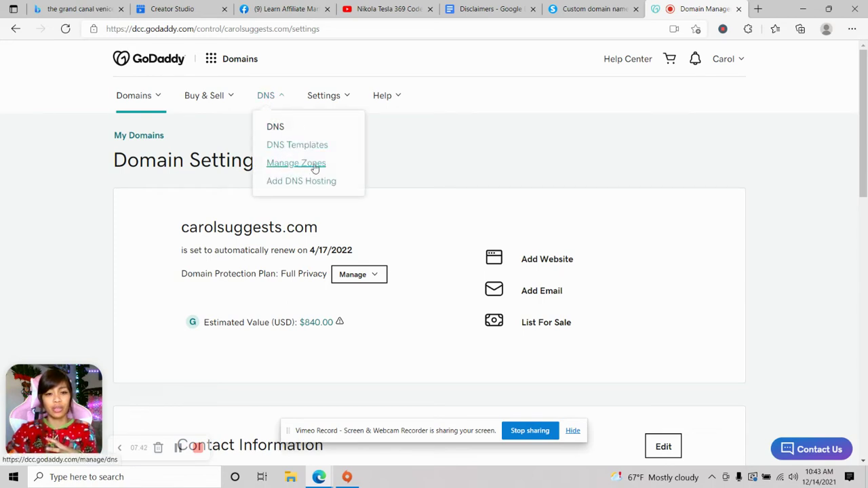
{"action": "left_click", "coordinate": [313, 166]}
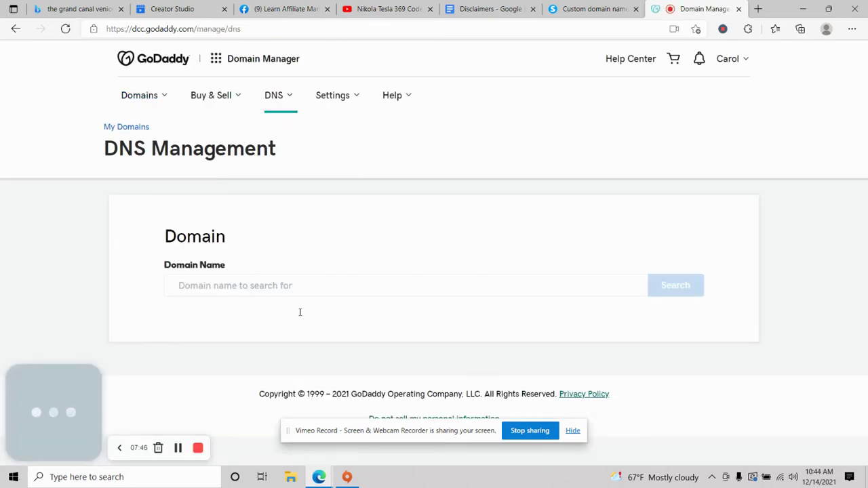
{"action": "left_click", "coordinate": [292, 295]}
{"action": "type", "text": "ca"}
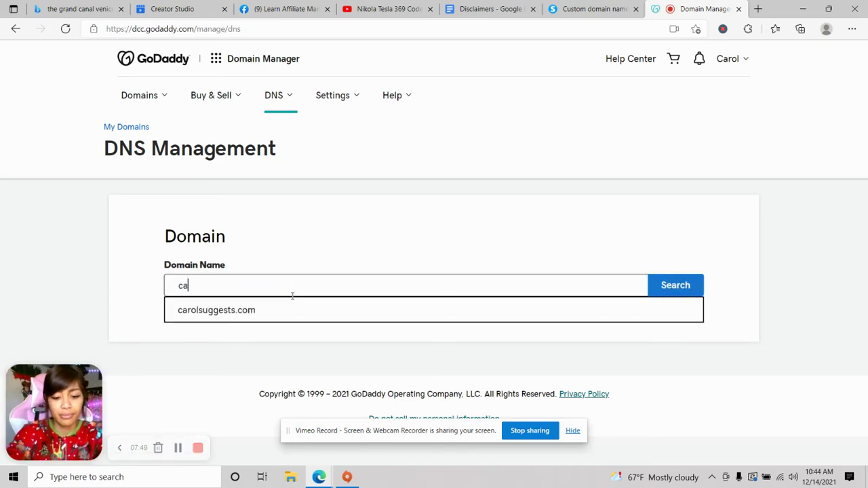
{"action": "type", "text": "rolsuggests.com"}
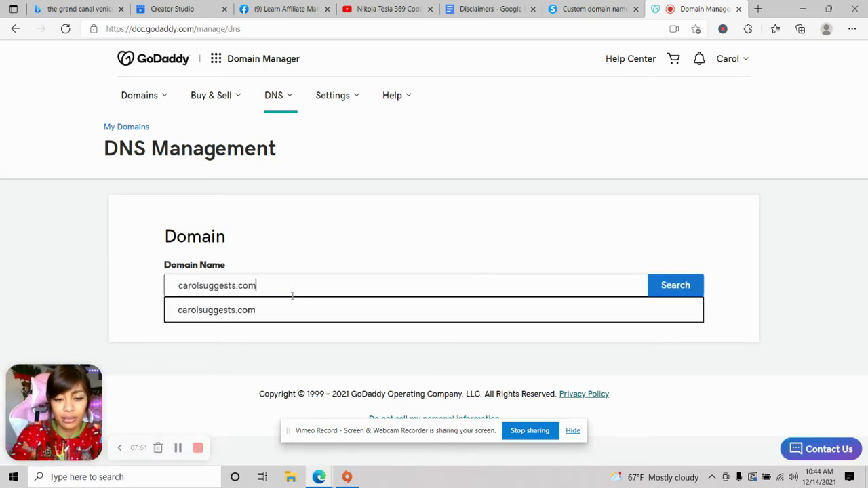
{"action": "key", "text": "Return"}
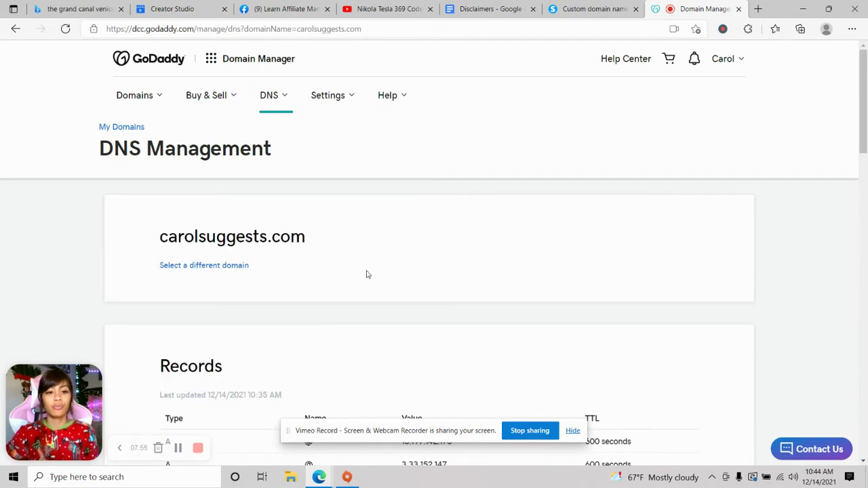
Examine the existing DNS records of carolsuggests.com, from the A and CNAME entries through the TXT entries.
{"action": "scroll", "coordinate": [417, 232], "scroll_direction": "down", "scroll_amount": 8}
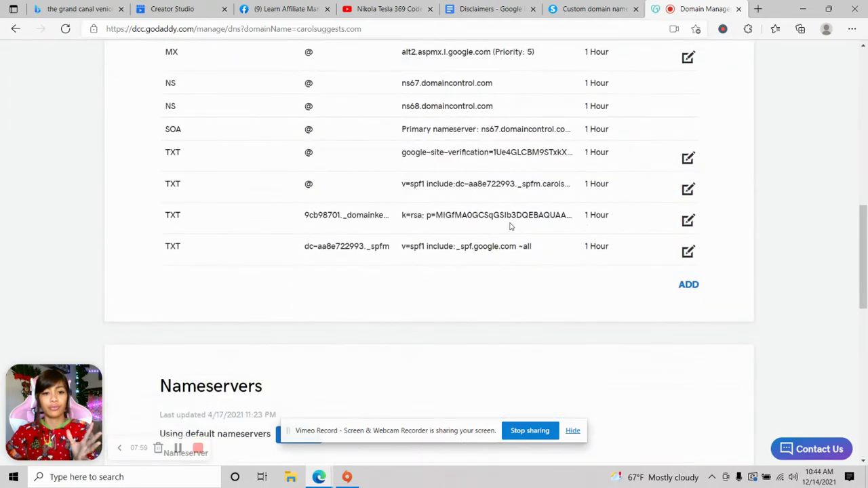
{"action": "scroll", "coordinate": [508, 227], "scroll_direction": "up", "scroll_amount": 7}
{"action": "scroll", "coordinate": [396, 240], "scroll_direction": "down", "scroll_amount": 5}
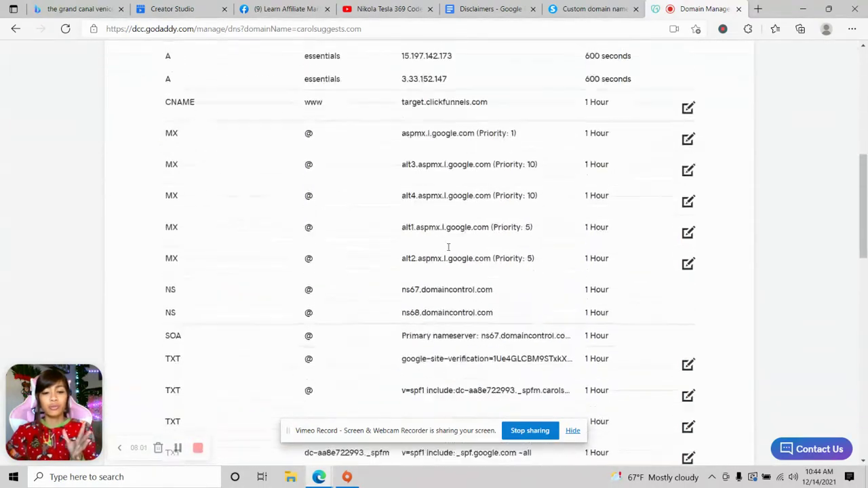
{"action": "scroll", "coordinate": [439, 255], "scroll_direction": "up", "scroll_amount": 4}
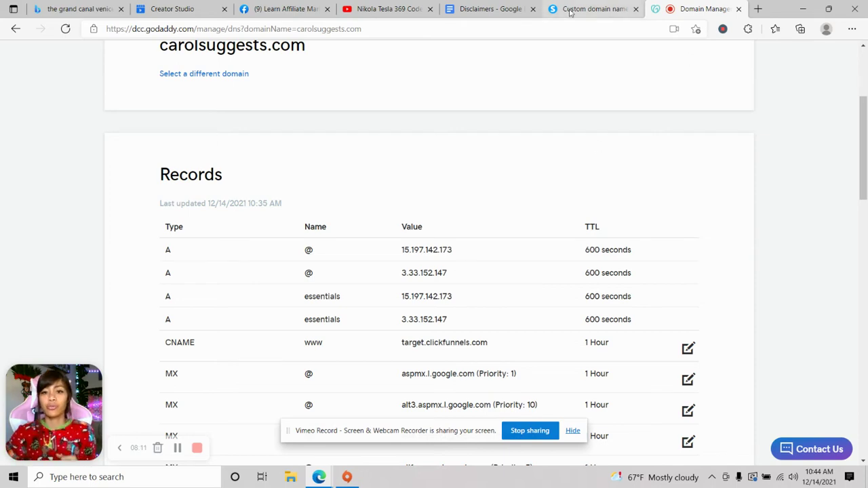
{"action": "scroll", "coordinate": [562, 77], "scroll_direction": "down", "scroll_amount": 2}
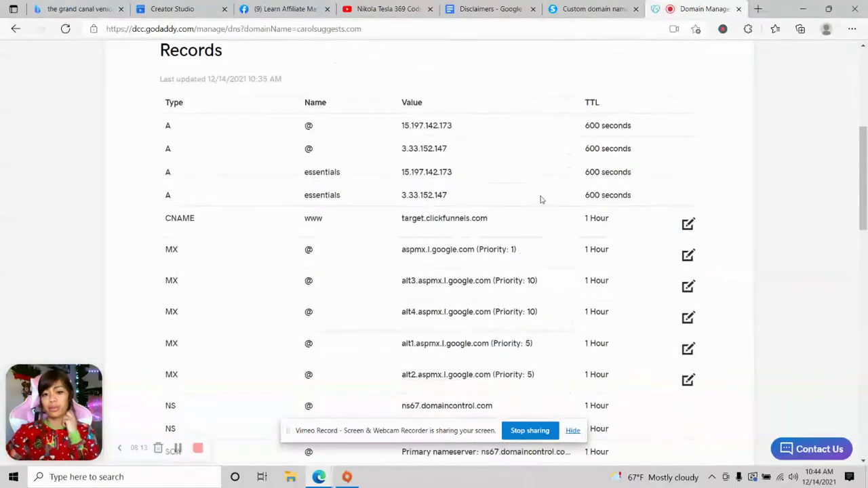
{"action": "scroll", "coordinate": [541, 197], "scroll_direction": "up", "scroll_amount": 5}
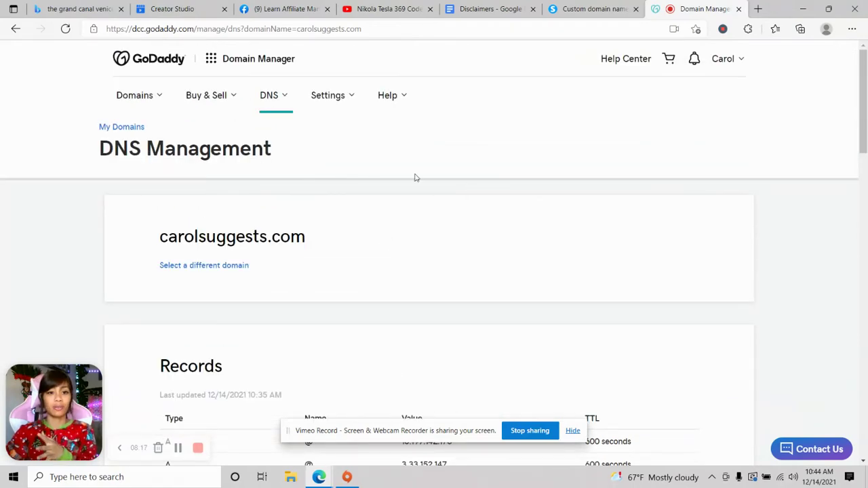
{"action": "scroll", "coordinate": [415, 178], "scroll_direction": "down", "scroll_amount": 3}
{"action": "scroll", "coordinate": [500, 204], "scroll_direction": "down", "scroll_amount": 4}
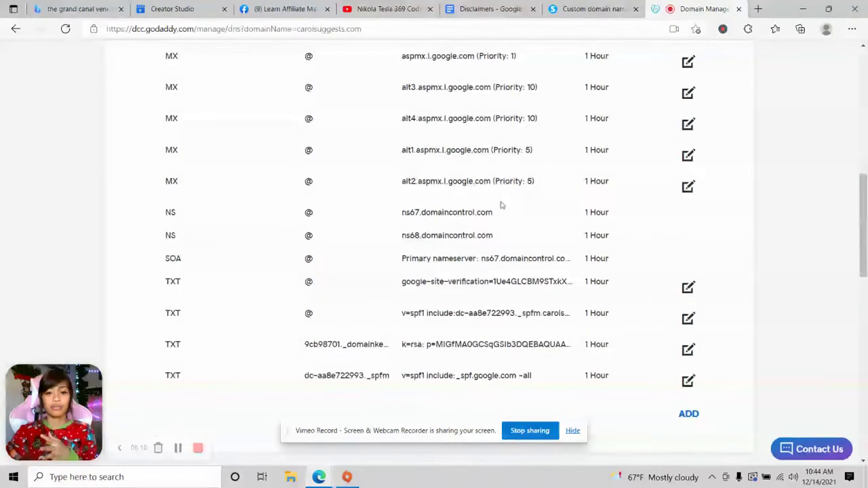
{"action": "scroll", "coordinate": [500, 189], "scroll_direction": "up", "scroll_amount": 2}
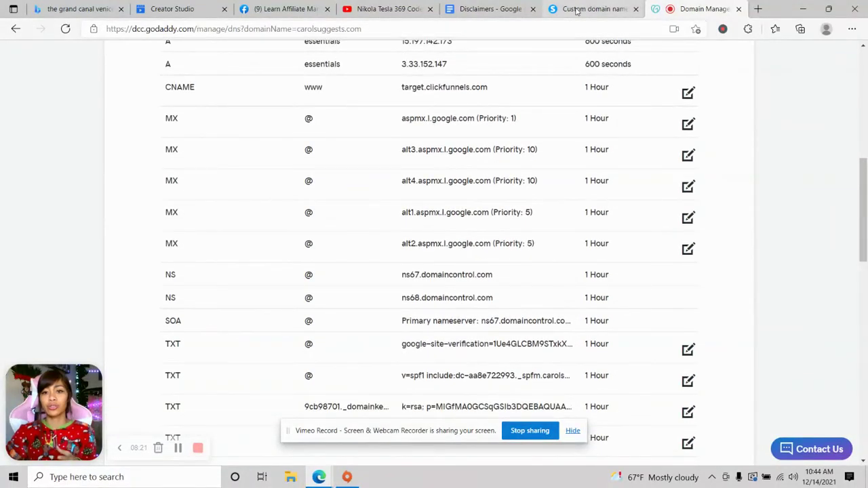
{"action": "left_click", "coordinate": [576, 9]}
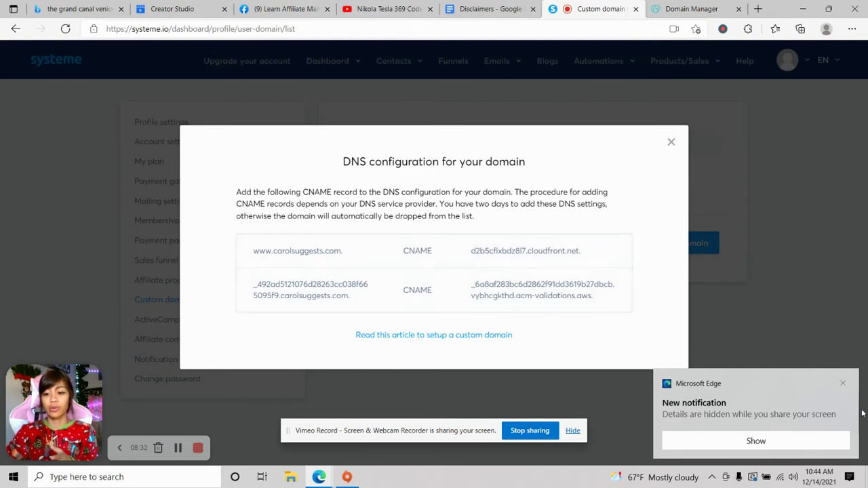
{"action": "left_click", "coordinate": [844, 383]}
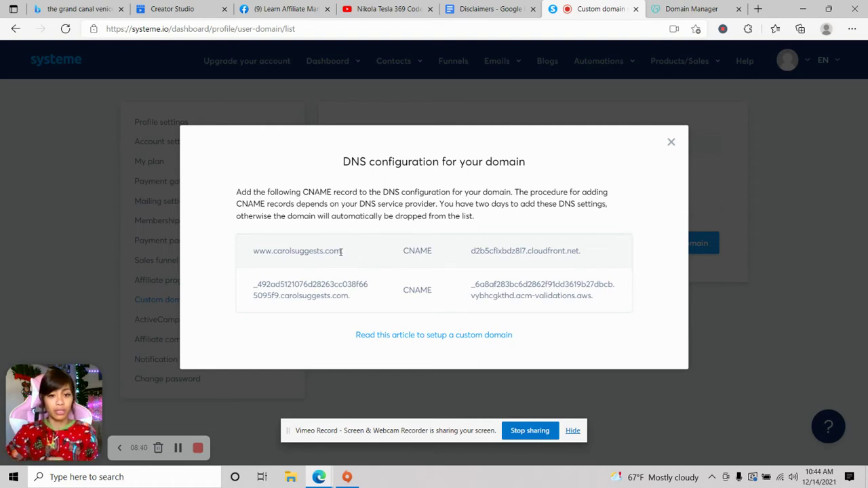
{"action": "left_click_drag", "start_coordinate": [341, 252], "coordinate": [264, 258]}
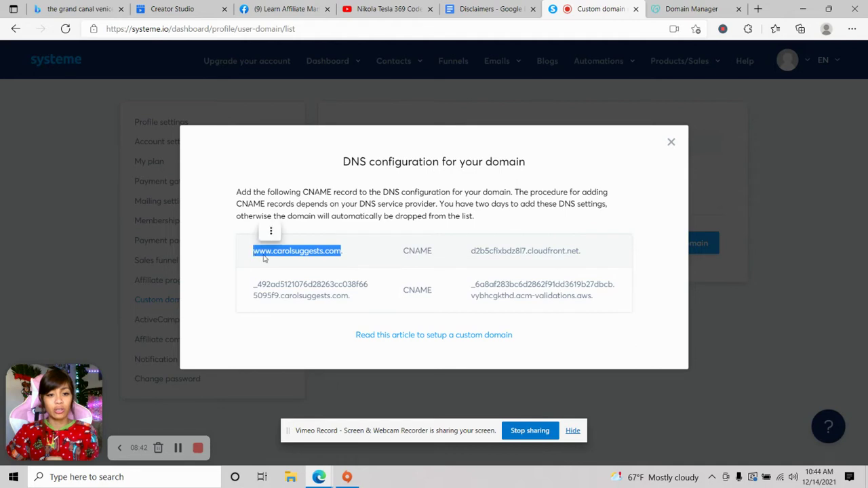
{"action": "right_click", "coordinate": [264, 258]}
{"action": "left_click", "coordinate": [318, 211]}
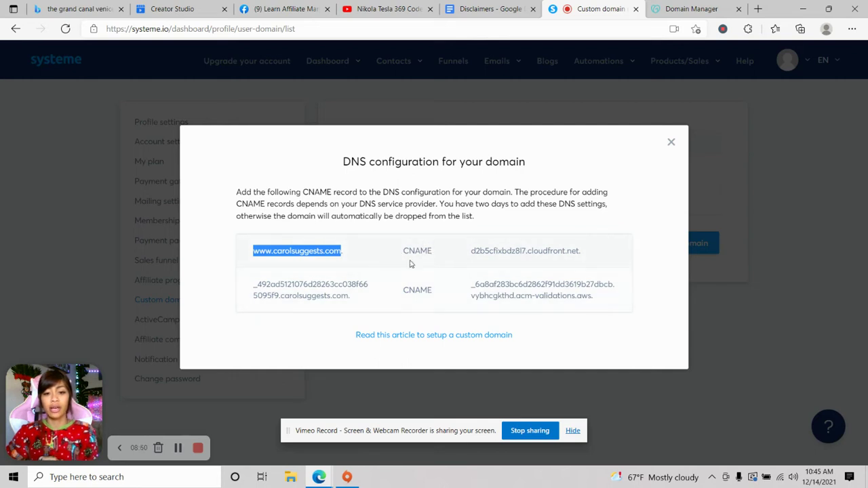
Switch to GoDaddy and start a new DNS record of type CNAME for carolsuggests.com.
{"action": "left_click", "coordinate": [679, 9]}
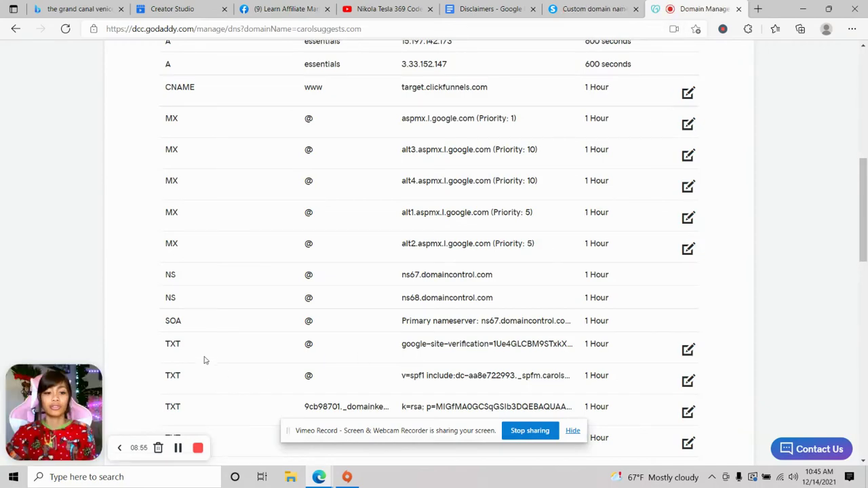
{"action": "scroll", "coordinate": [255, 335], "scroll_direction": "down", "scroll_amount": 3}
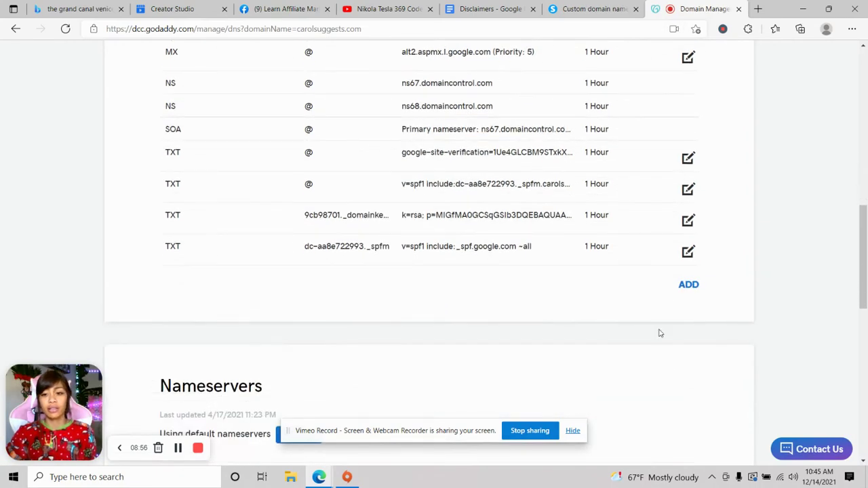
{"action": "scroll", "coordinate": [659, 333], "scroll_direction": "up", "scroll_amount": 7}
{"action": "scroll", "coordinate": [539, 176], "scroll_direction": "down", "scroll_amount": 4}
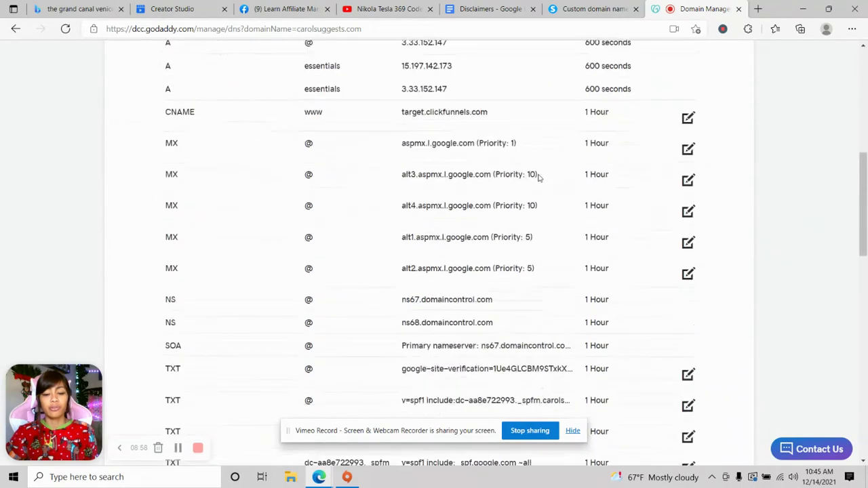
{"action": "scroll", "coordinate": [539, 177], "scroll_direction": "down", "scroll_amount": 4}
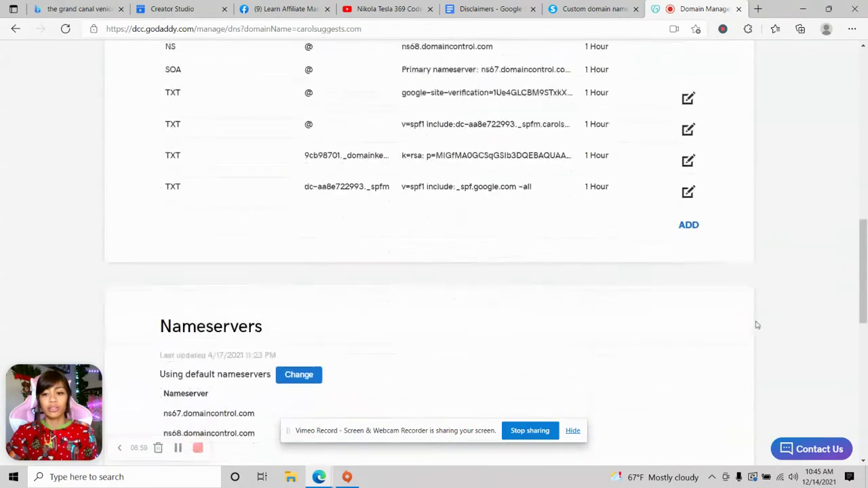
{"action": "left_click", "coordinate": [686, 224]}
{"action": "left_click", "coordinate": [249, 255]}
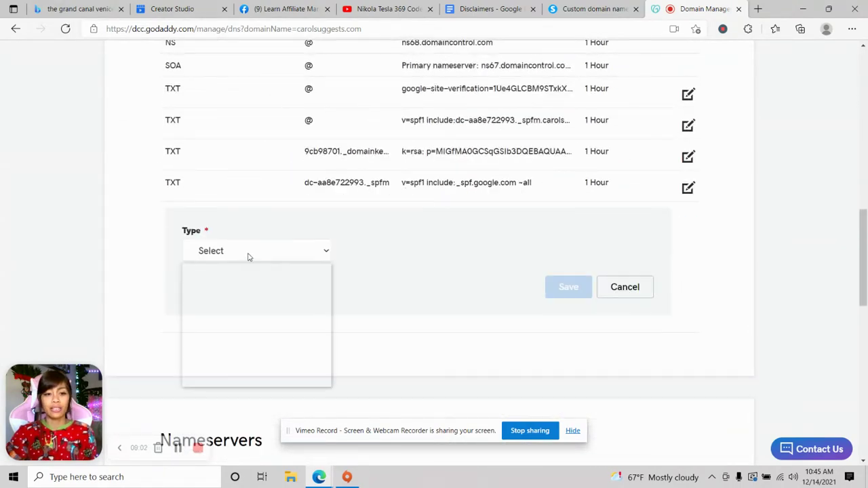
{"action": "left_click", "coordinate": [235, 312]}
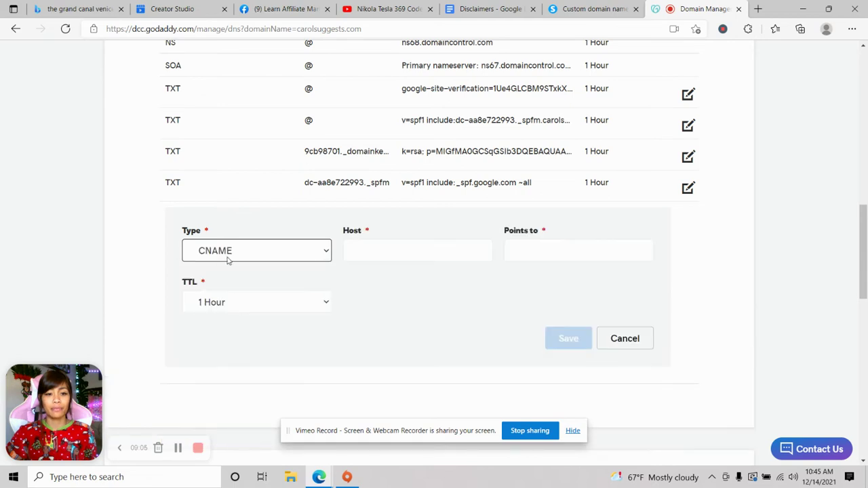
{"action": "left_click", "coordinate": [370, 253]}
{"action": "right_click", "coordinate": [377, 253]}
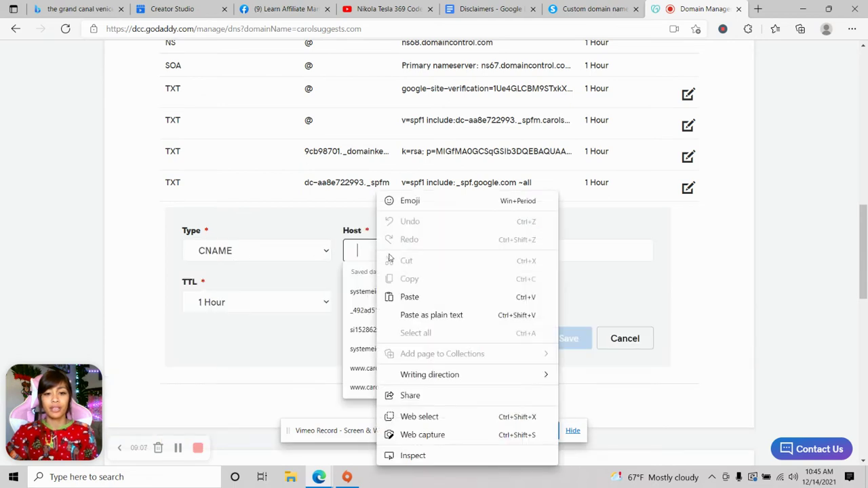
{"action": "left_click", "coordinate": [409, 297]}
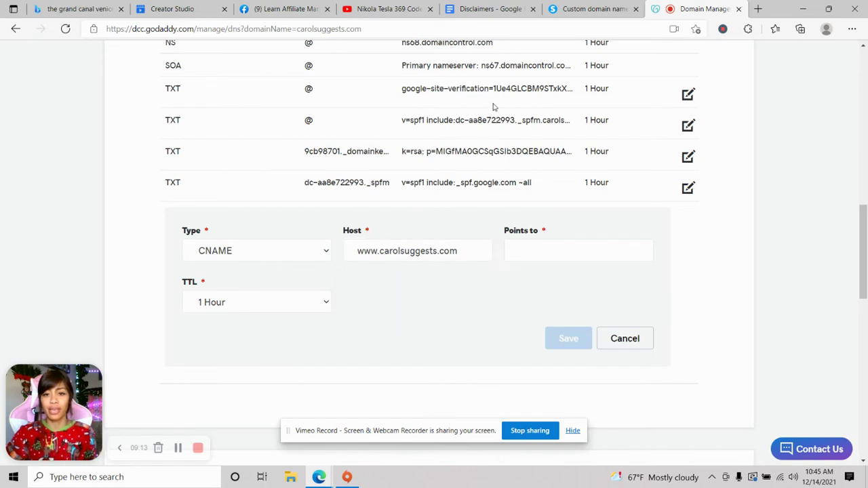
{"action": "left_click", "coordinate": [587, 15]}
{"action": "double_click", "coordinate": [310, 252]}
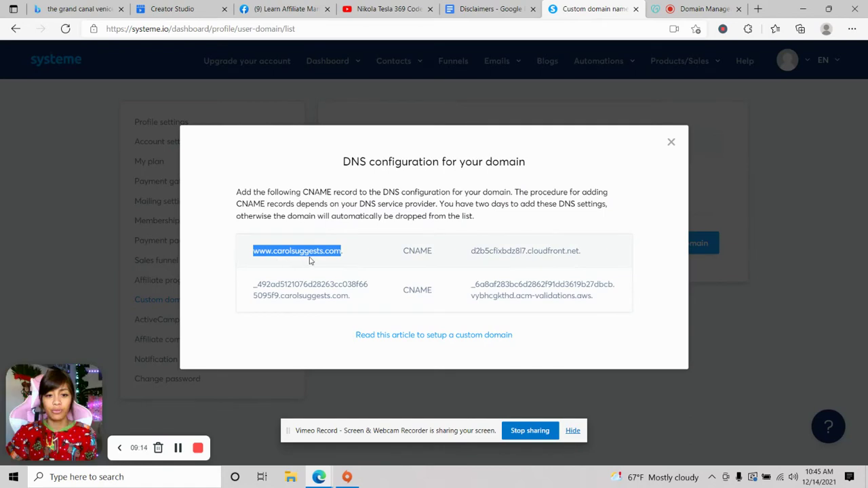
{"action": "left_click", "coordinate": [481, 266]}
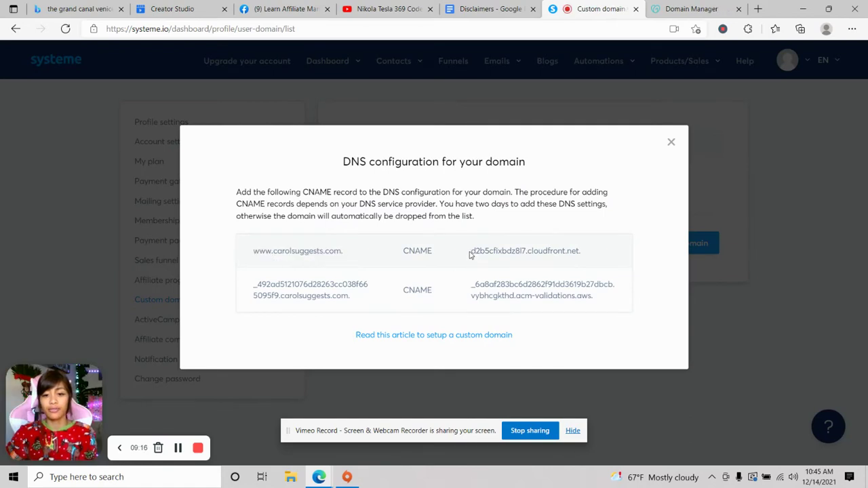
{"action": "left_click_drag", "start_coordinate": [472, 251], "coordinate": [596, 256]}
{"action": "right_click", "coordinate": [560, 252]}
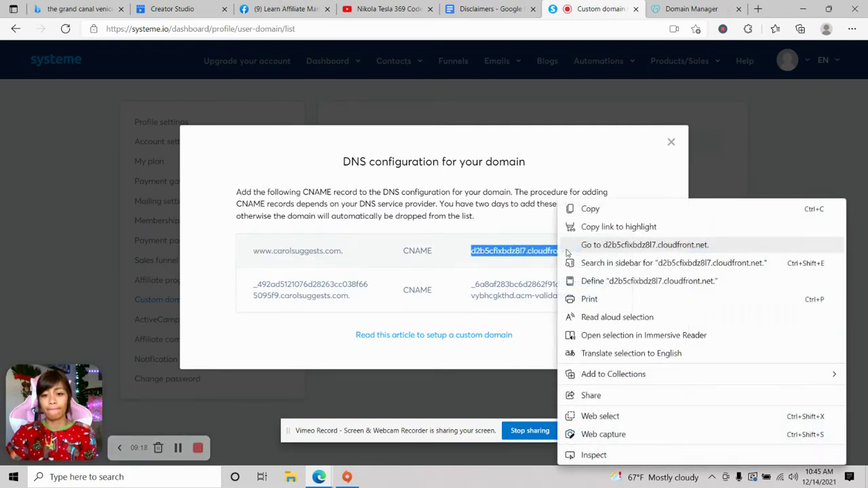
{"action": "left_click", "coordinate": [586, 213]}
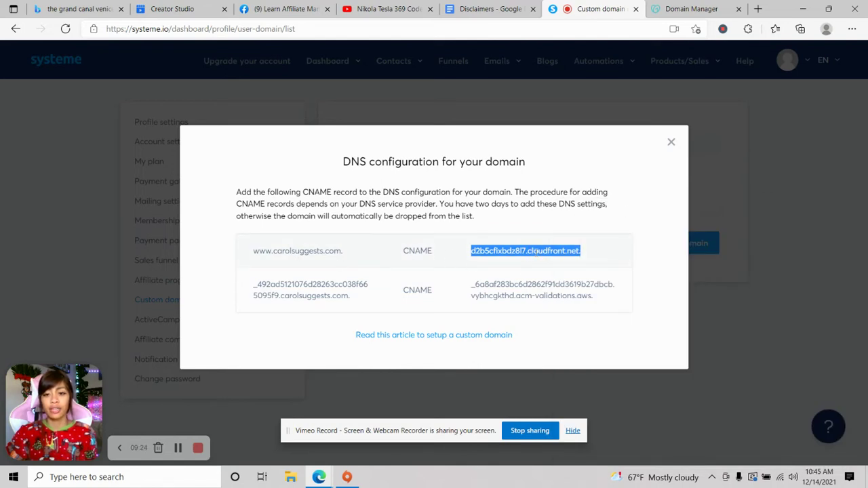
{"action": "left_click", "coordinate": [689, 10]}
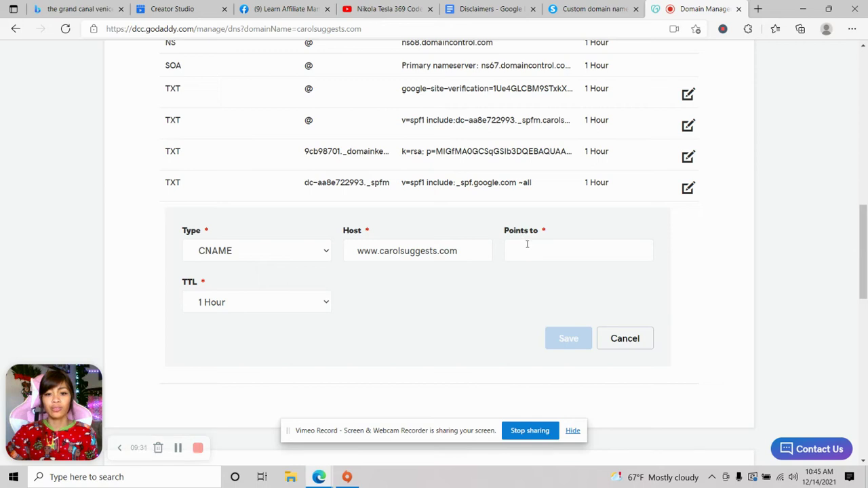
{"action": "left_click", "coordinate": [533, 249]}
{"action": "right_click", "coordinate": [533, 250]}
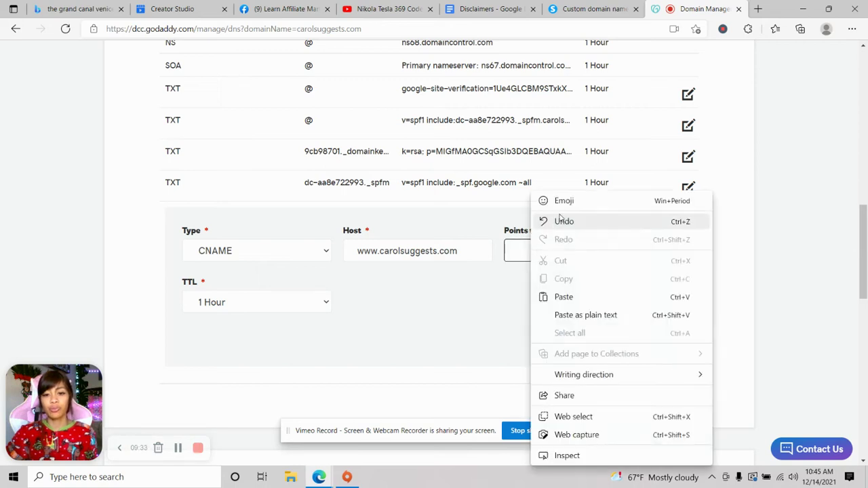
{"action": "left_click", "coordinate": [563, 297]}
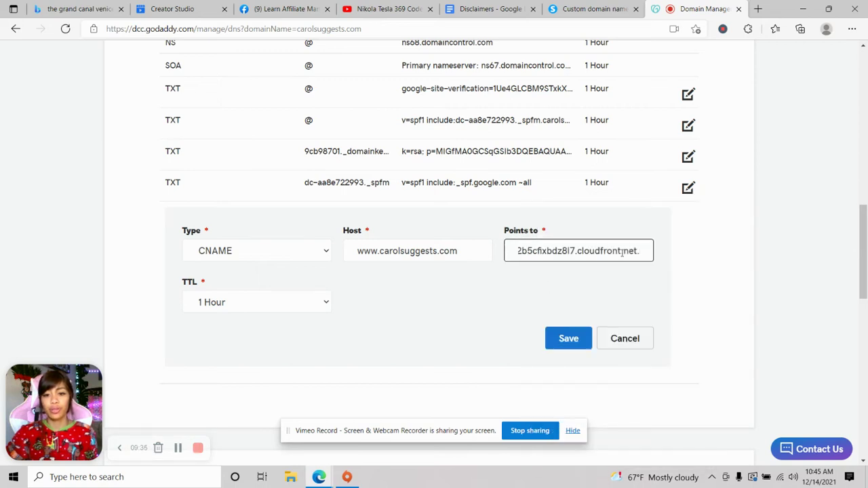
{"action": "left_click", "coordinate": [589, 9]}
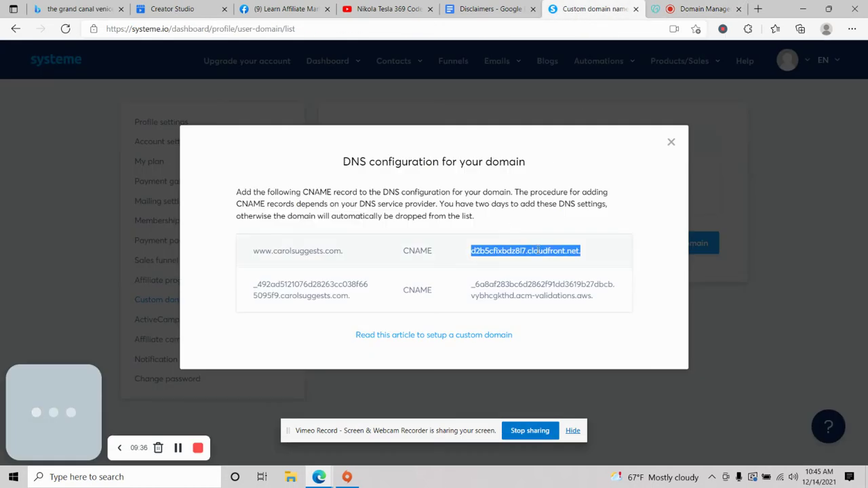
{"action": "key", "text": "ctrl+Tab"}
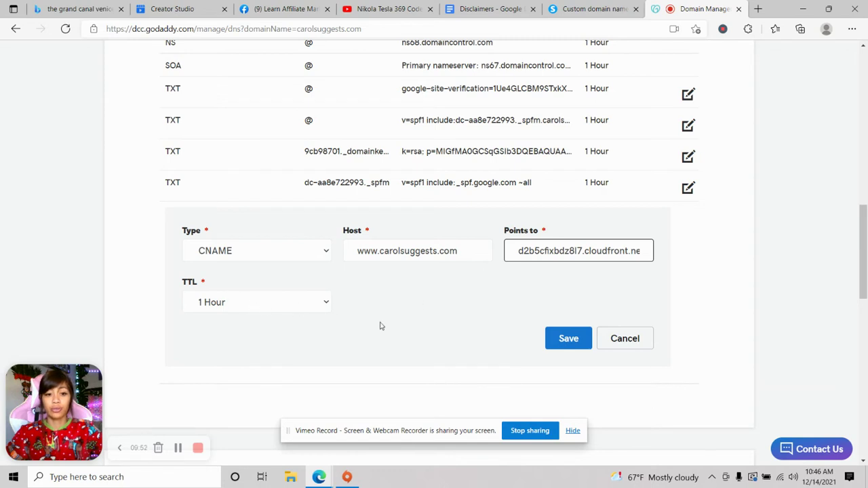
{"action": "left_click", "coordinate": [563, 345]}
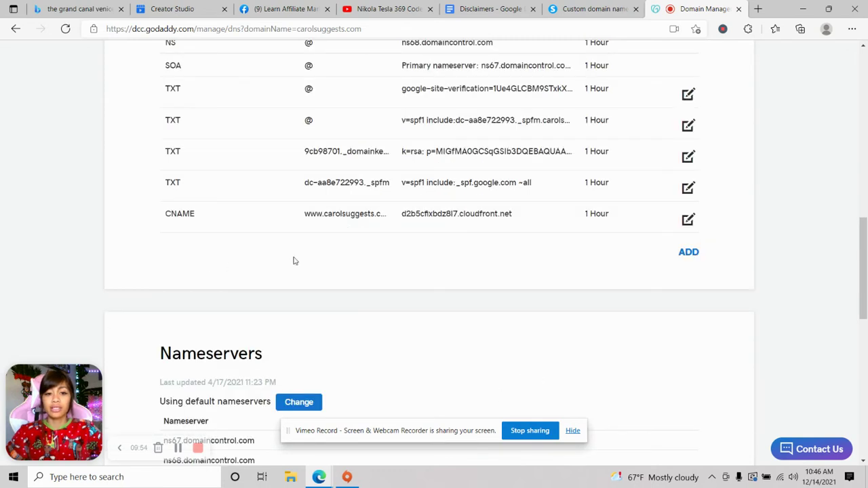
Start another DNS record and copy only the _492ad5121076d28263cc038f665095f9. part of the second CNAME host from systeme.io.
{"action": "left_click", "coordinate": [689, 255]}
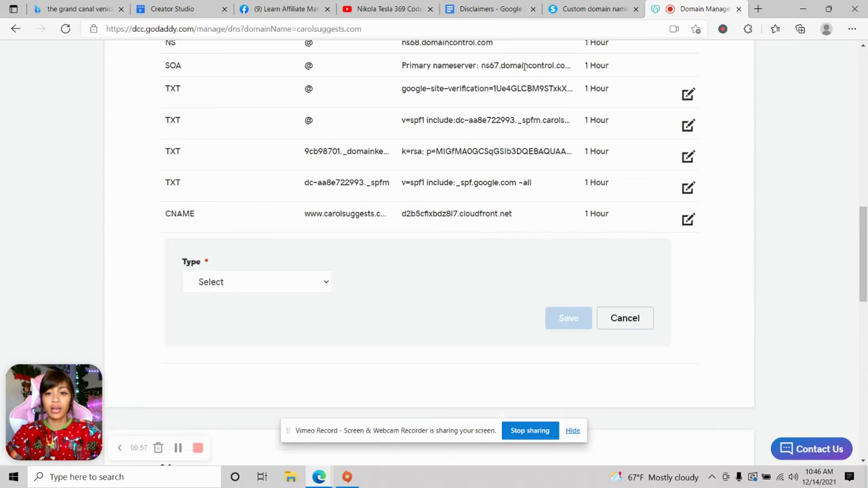
{"action": "left_click", "coordinate": [585, 13]}
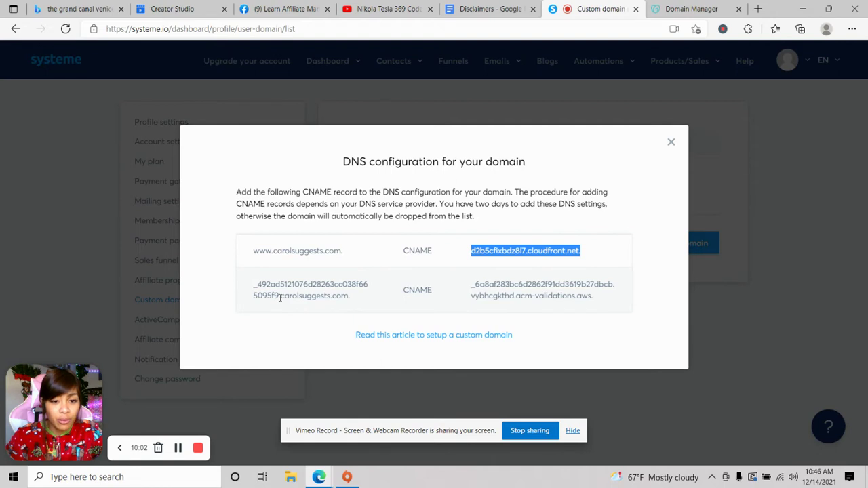
{"action": "left_click_drag", "start_coordinate": [279, 297], "coordinate": [254, 287]}
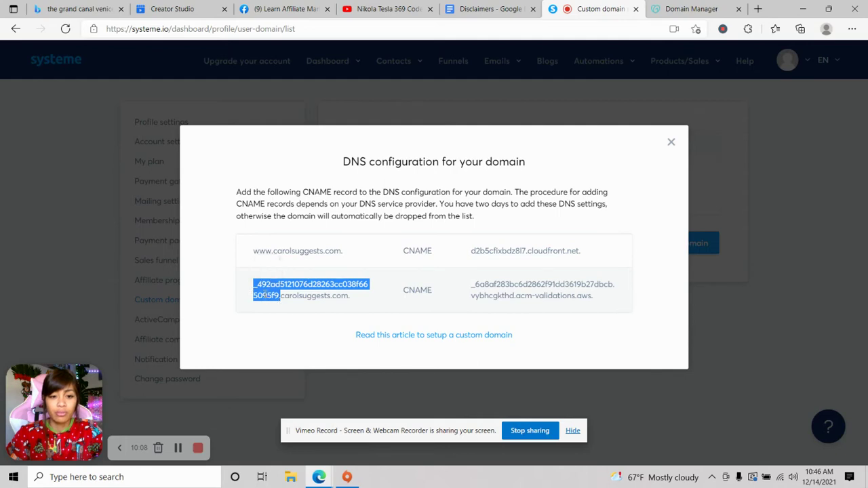
{"action": "right_click", "coordinate": [265, 296]}
{"action": "left_click", "coordinate": [297, 36]}
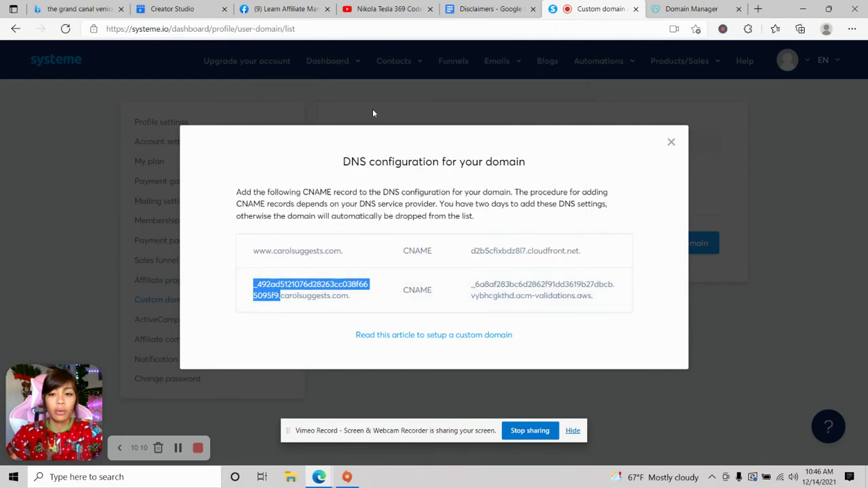
Switch to GoDaddy, set the new record's type to CNAME and paste _492ad5121076d28263cc038f665095f9. as its host.
{"action": "left_click", "coordinate": [692, 8]}
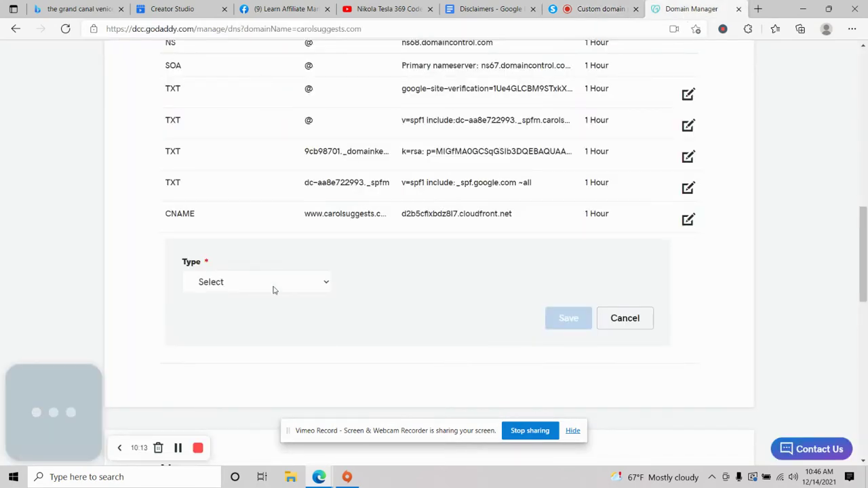
{"action": "left_click", "coordinate": [246, 288]}
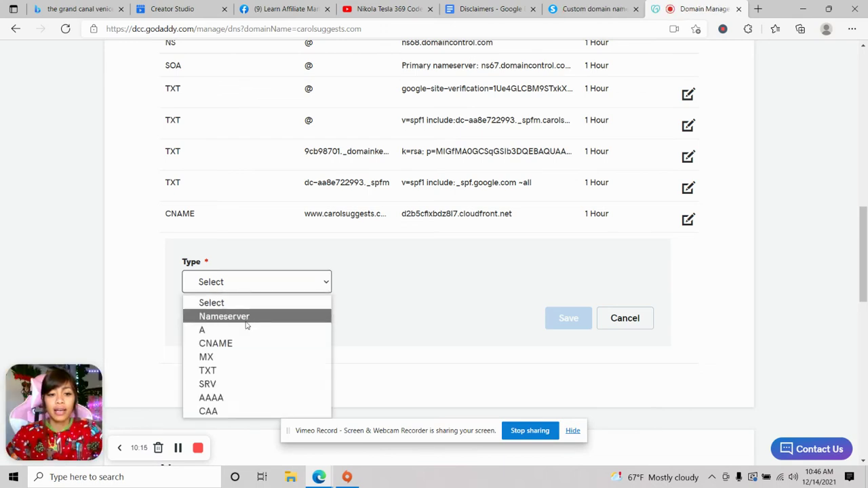
{"action": "left_click", "coordinate": [242, 342]}
{"action": "left_click", "coordinate": [373, 278]}
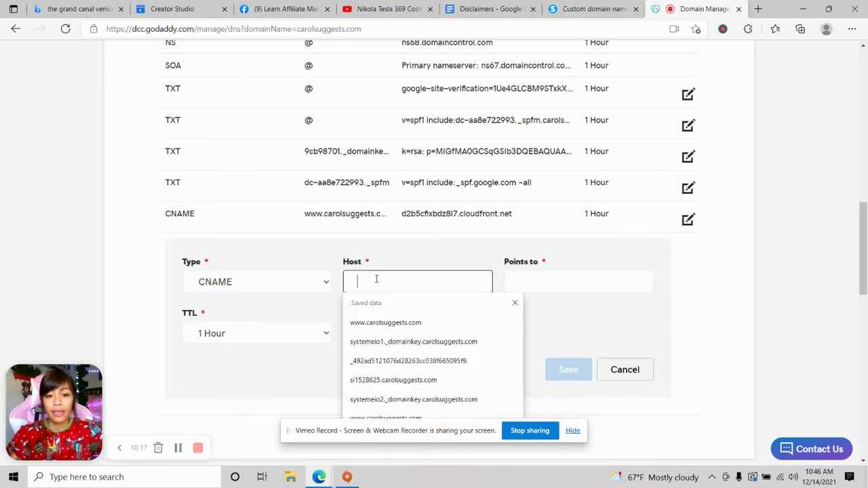
{"action": "right_click", "coordinate": [374, 278]}
{"action": "left_click", "coordinate": [416, 109]}
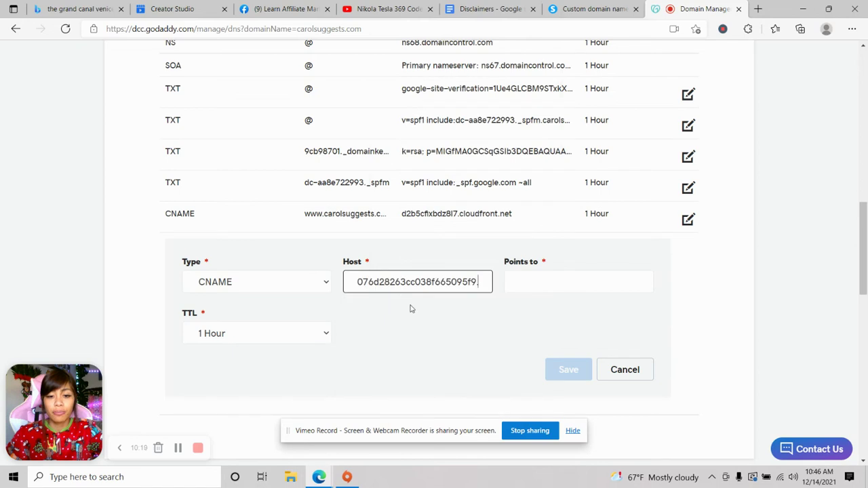
Switch to systeme.io and copy the second CNAME record's target, _6a8af283bc6d2862f91dd3619b27dbcb.vybhcgkthd.acm-validations.aws.
{"action": "left_click", "coordinate": [593, 9]}
{"action": "left_click", "coordinate": [466, 305]}
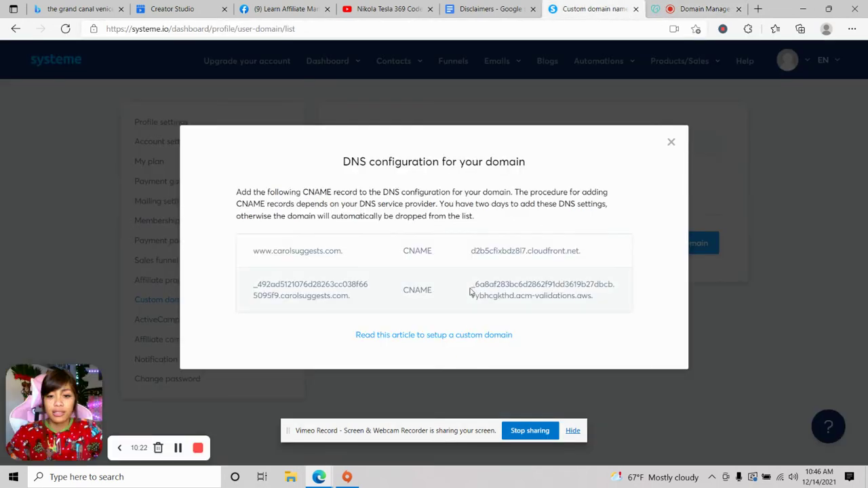
{"action": "left_click_drag", "start_coordinate": [473, 286], "coordinate": [610, 301]}
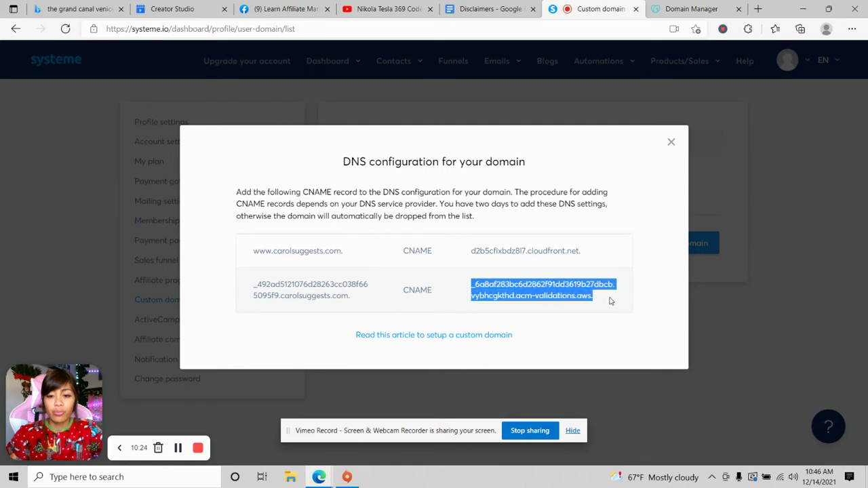
{"action": "right_click", "coordinate": [556, 299]}
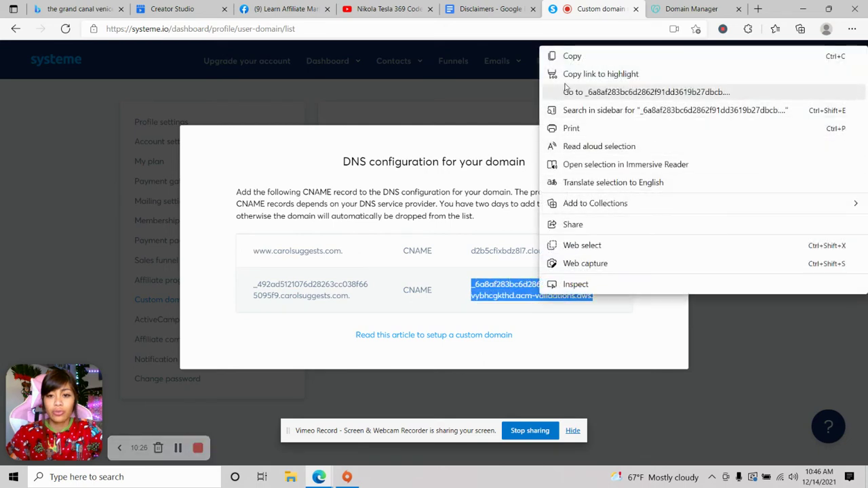
{"action": "left_click", "coordinate": [569, 58]}
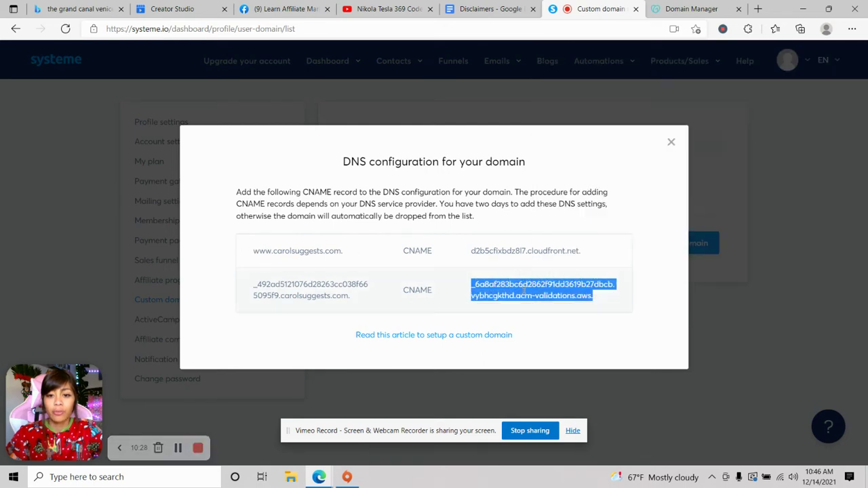
Back in GoDaddy, point the second CNAME record to the copied acm-validations.aws target and save it with a 1 Hour TTL.
{"action": "left_click", "coordinate": [691, 9]}
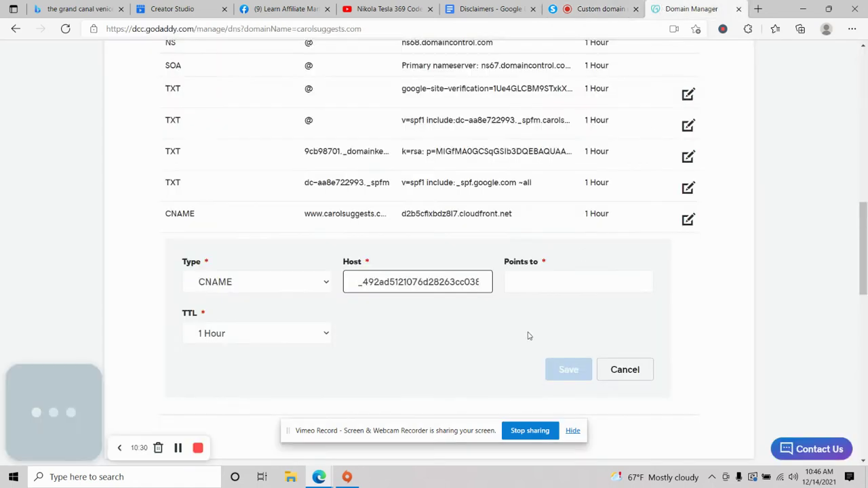
{"action": "left_click", "coordinate": [535, 287]}
{"action": "right_click", "coordinate": [536, 288]}
{"action": "left_click", "coordinate": [566, 116]}
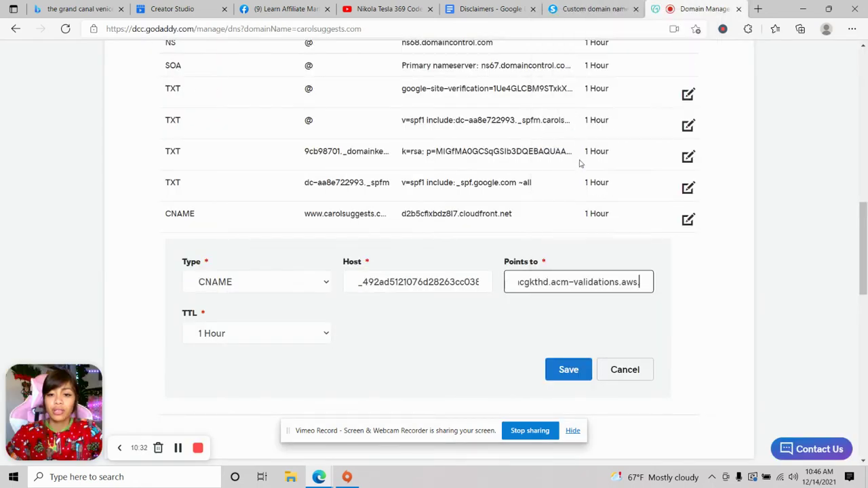
{"action": "key", "text": "BackSpace"}
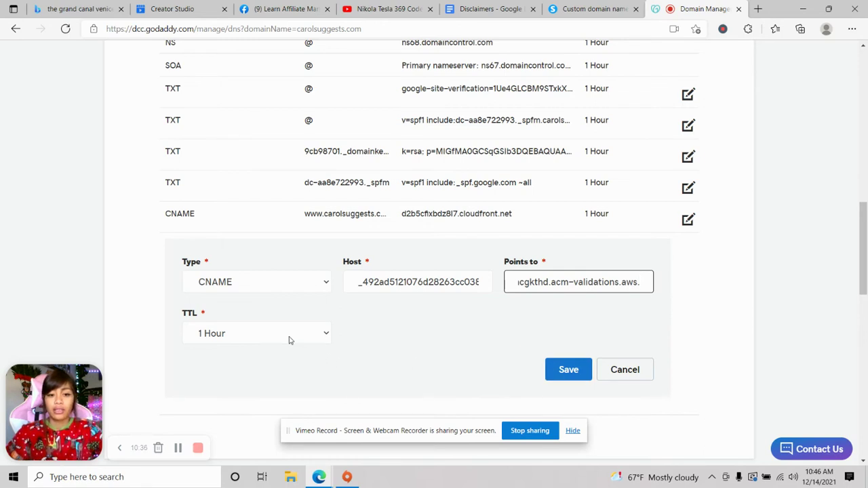
{"action": "left_click", "coordinate": [569, 370]}
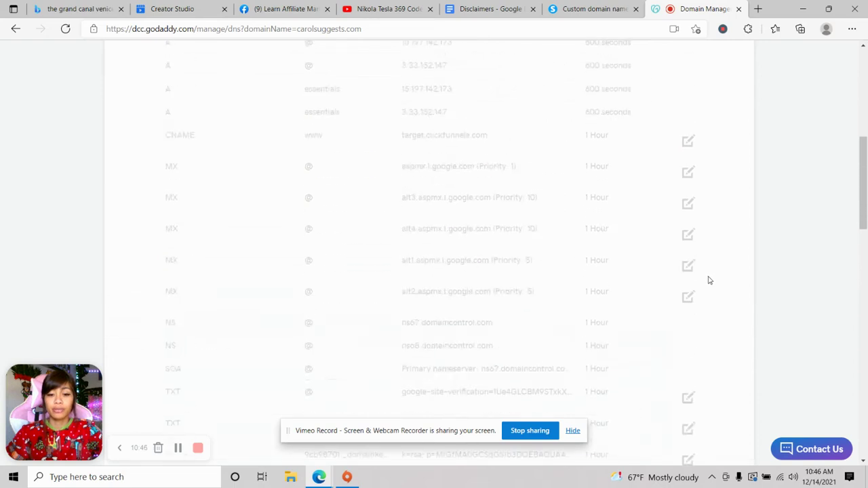
{"action": "scroll", "coordinate": [707, 281], "scroll_direction": "down", "scroll_amount": 2}
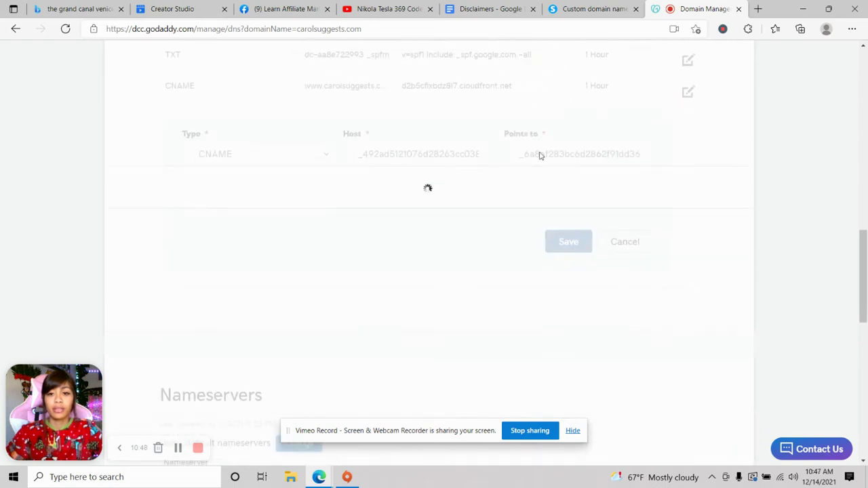
Close the DNS configuration details in systeme.io and check its custom domain list against the CNAME records in GoDaddy.
{"action": "left_click", "coordinate": [582, 10]}
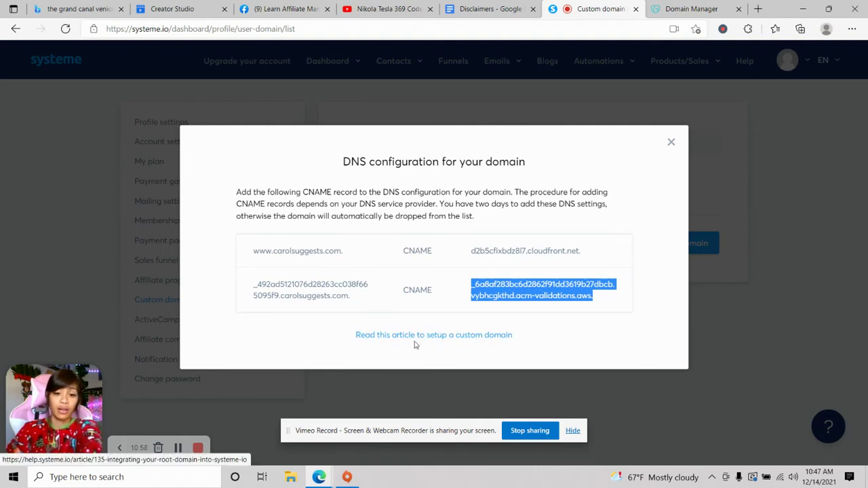
{"action": "left_click", "coordinate": [672, 144]}
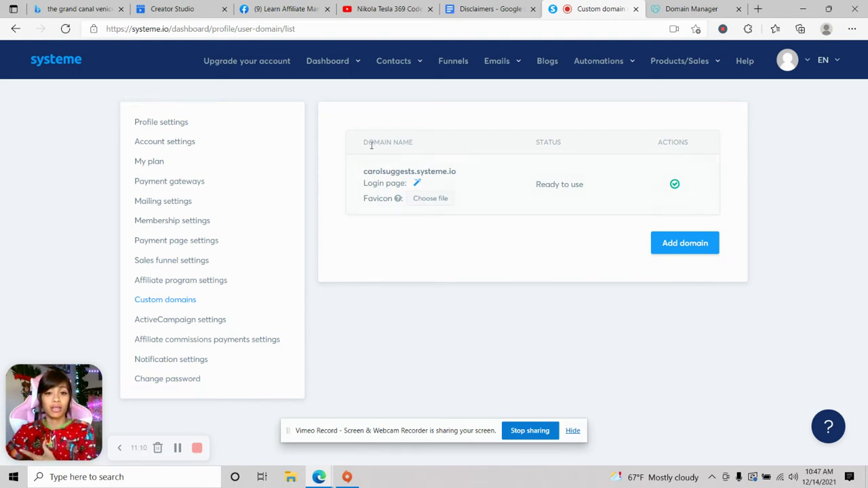
{"action": "left_click", "coordinate": [676, 15]}
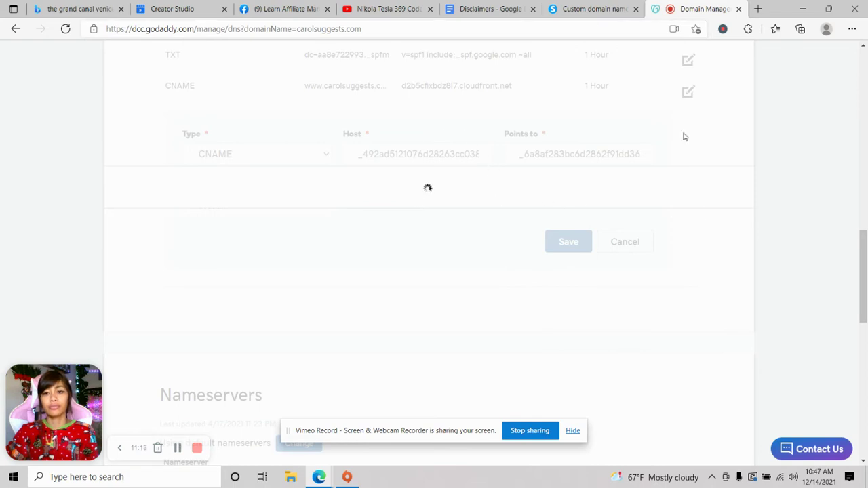
{"action": "left_click", "coordinate": [588, 9]}
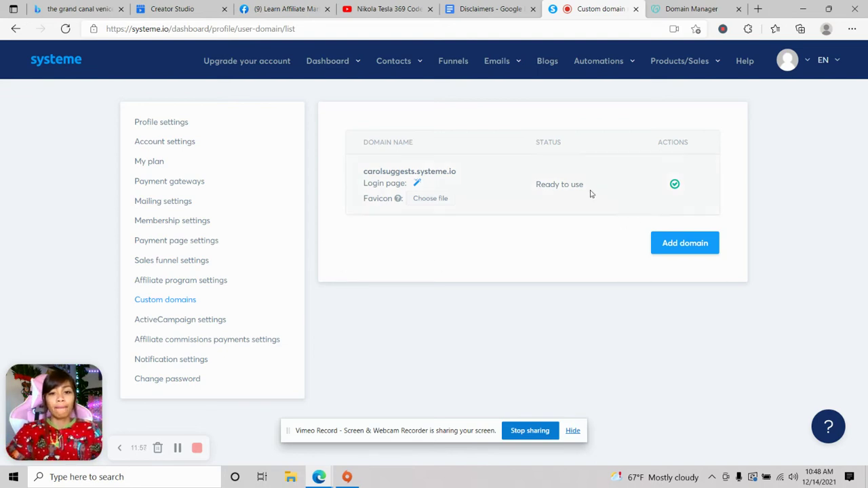
{"action": "left_click", "coordinate": [695, 10]}
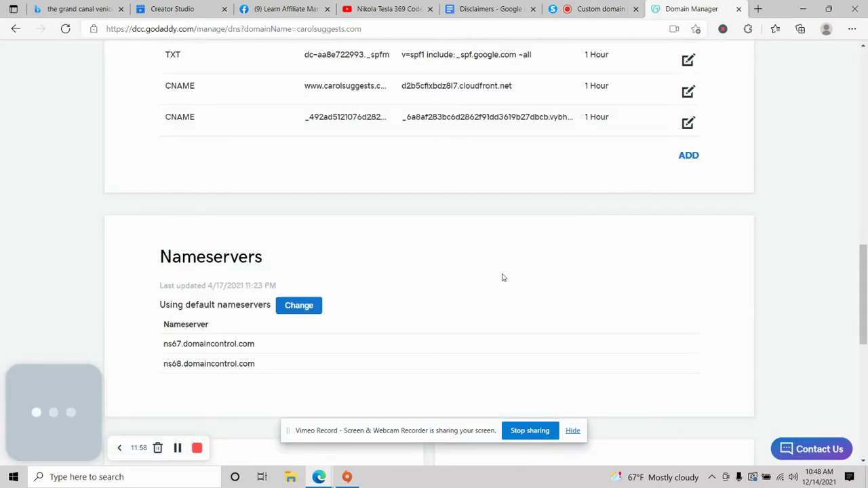
{"action": "scroll", "coordinate": [528, 223], "scroll_direction": "up", "scroll_amount": 2}
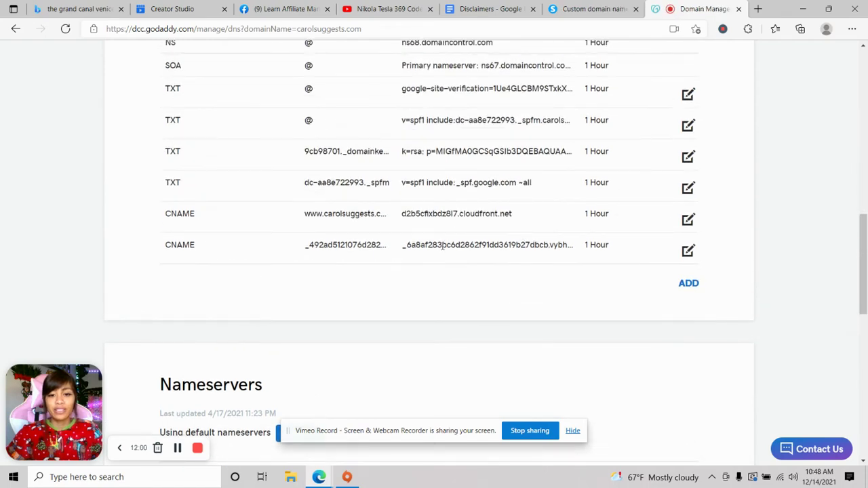
{"action": "scroll", "coordinate": [543, 227], "scroll_direction": "up", "scroll_amount": 5}
{"action": "left_click", "coordinate": [594, 10]}
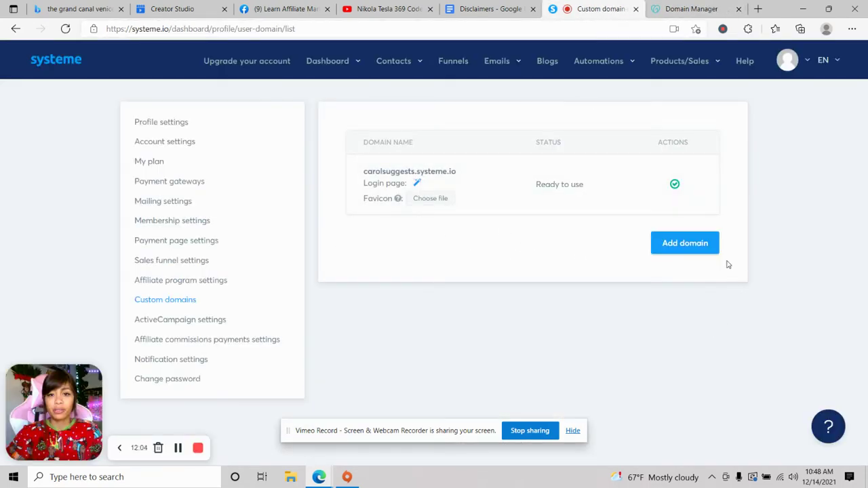
{"action": "left_click", "coordinate": [682, 12]}
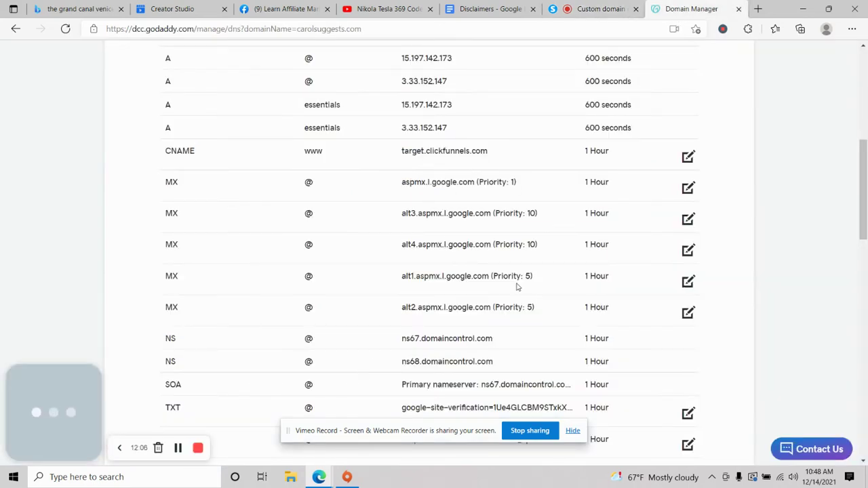
{"action": "scroll", "coordinate": [517, 286], "scroll_direction": "down", "scroll_amount": 4}
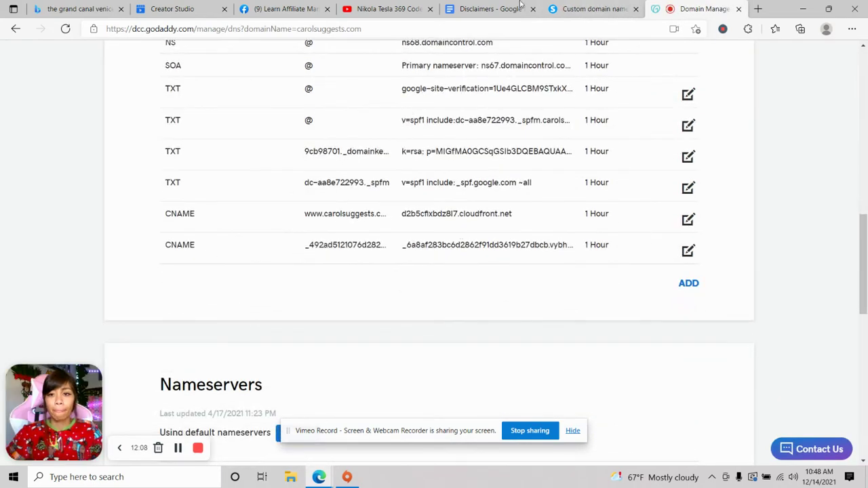
Switch to systeme.io and delete the domain authentication for carolsuggests.com in the mailing settings.
{"action": "left_click", "coordinate": [583, 9]}
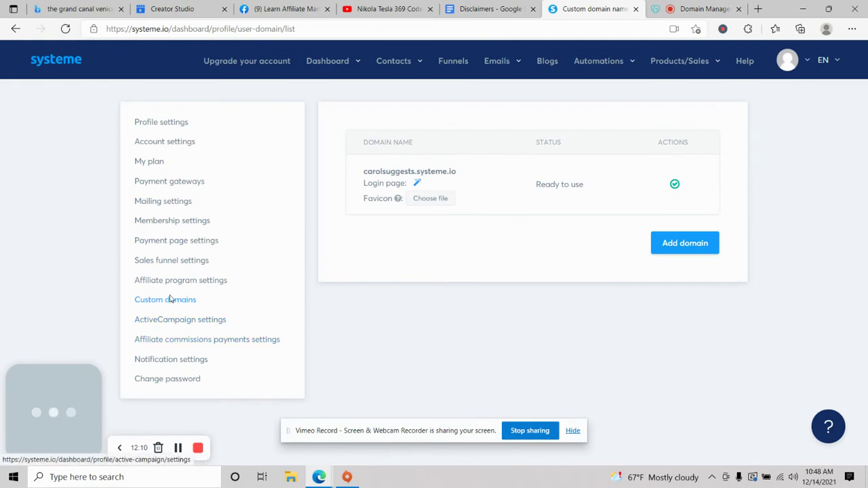
{"action": "left_click", "coordinate": [162, 202]}
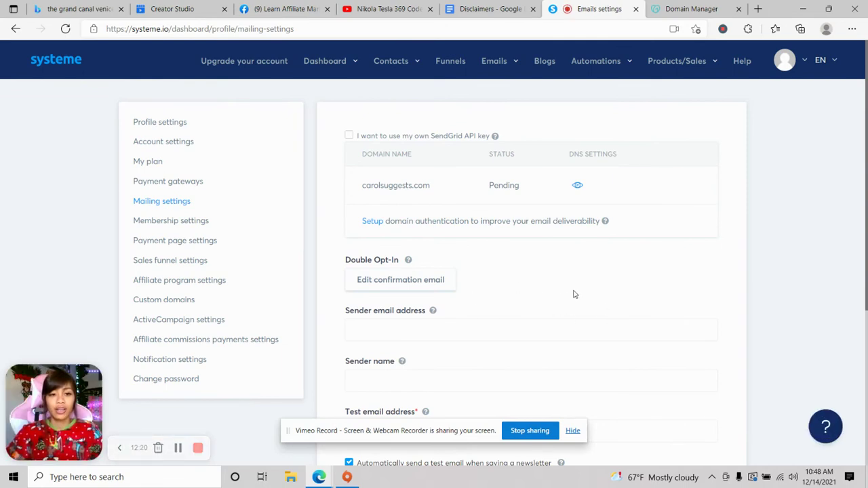
{"action": "mouse_move", "coordinate": [577, 185]}
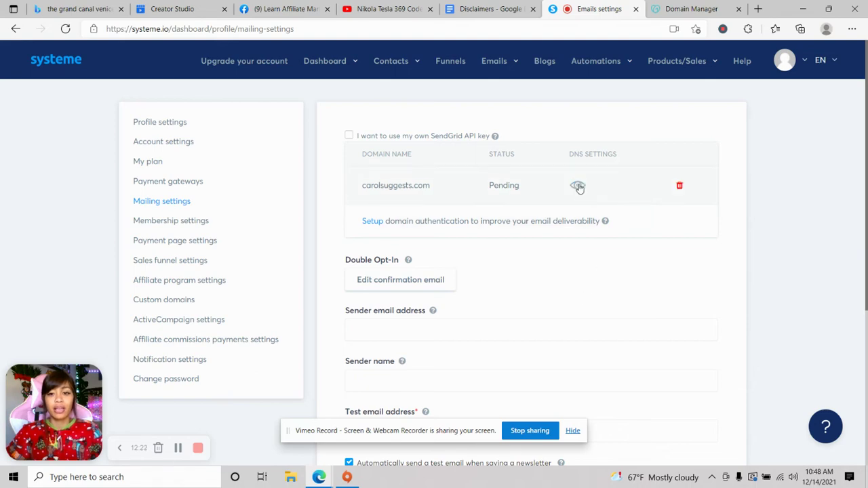
{"action": "left_click", "coordinate": [678, 189]}
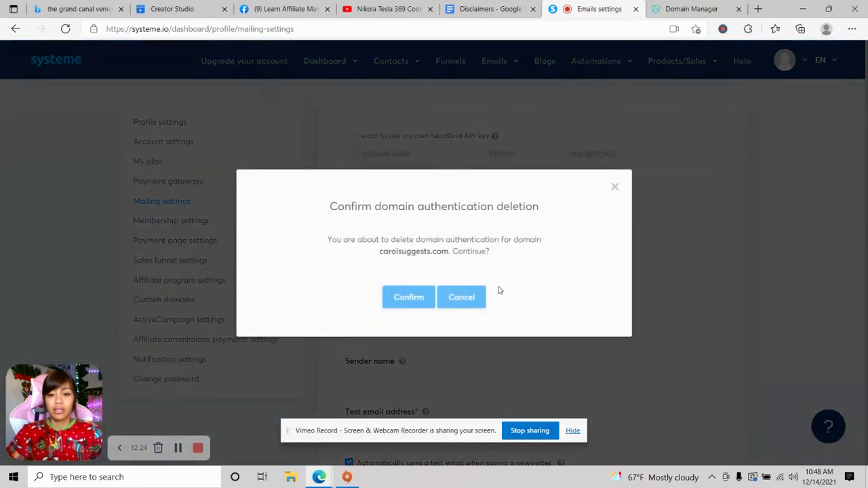
{"action": "left_click", "coordinate": [408, 301]}
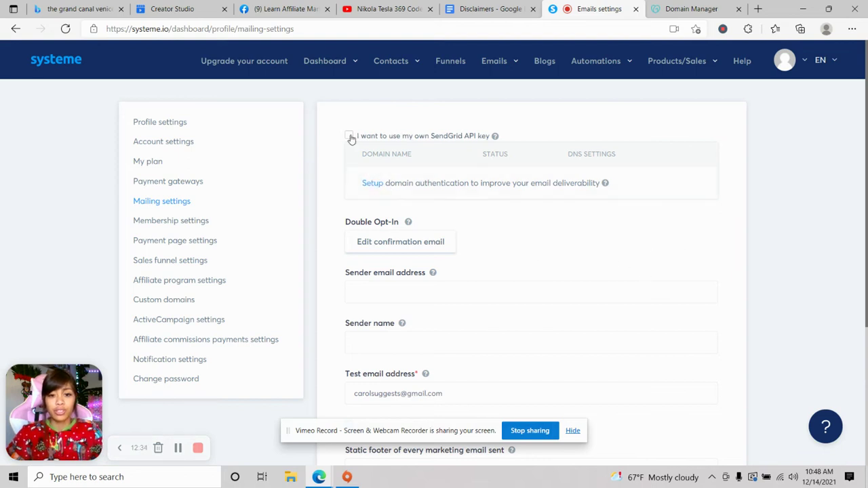
Set up a new email domain authentication for carolsuggests.com and continue to its DNS records.
{"action": "left_click", "coordinate": [376, 185]}
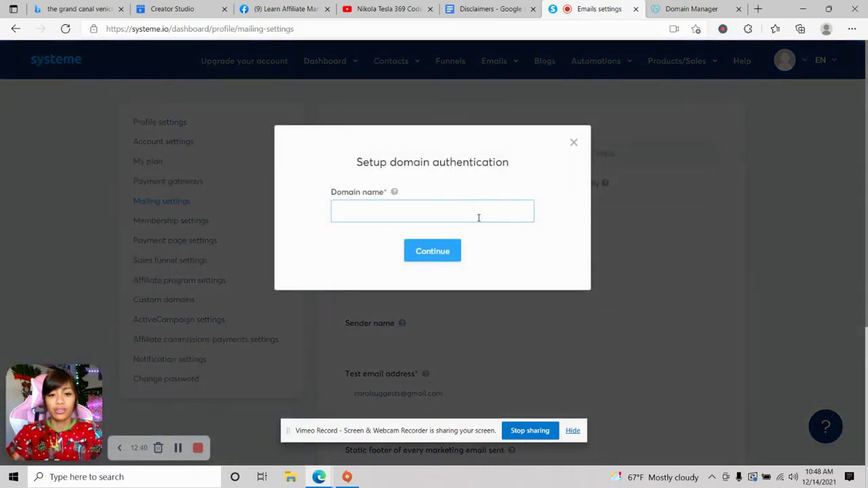
{"action": "left_click", "coordinate": [478, 218]}
{"action": "type", "text": "co"}
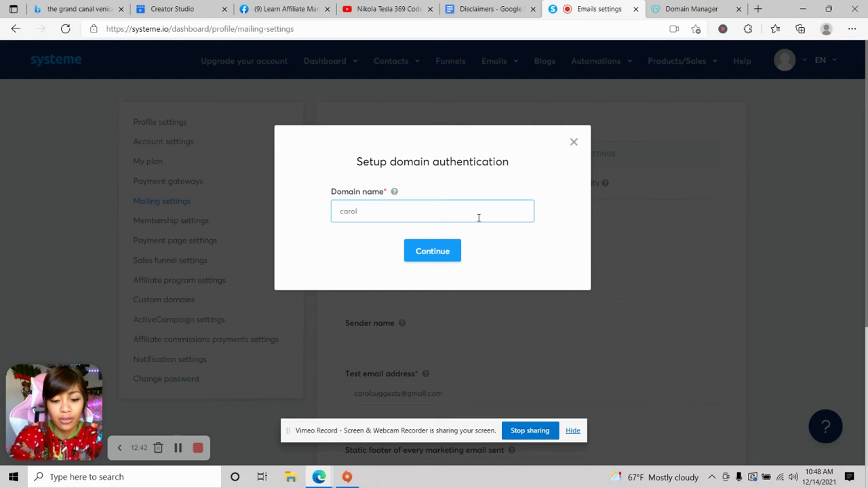
{"action": "type", "text": "rolsuggests"}
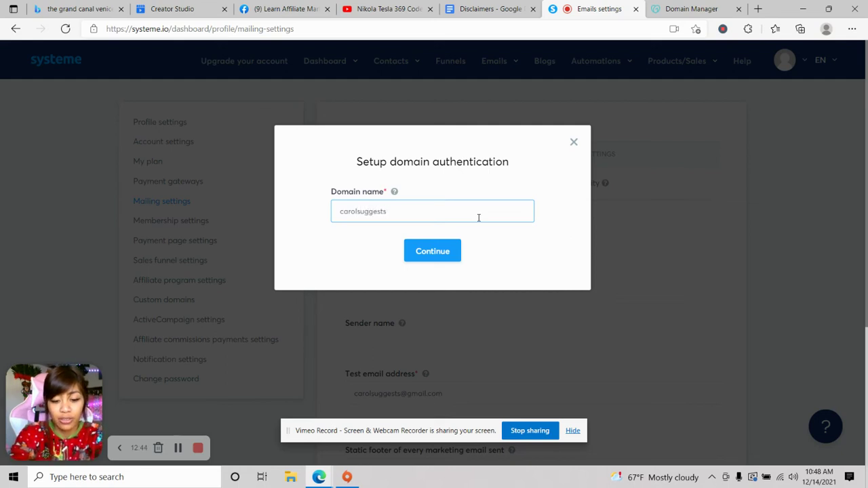
{"action": "type", "text": ".com"}
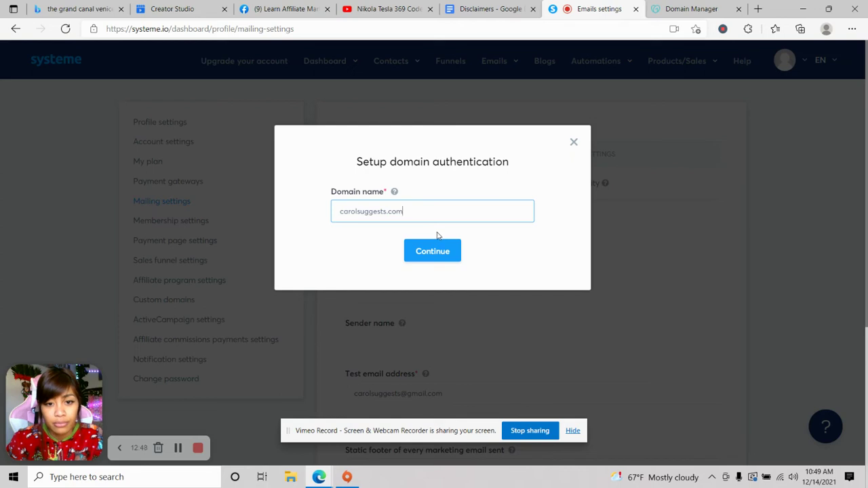
{"action": "left_click", "coordinate": [437, 254]}
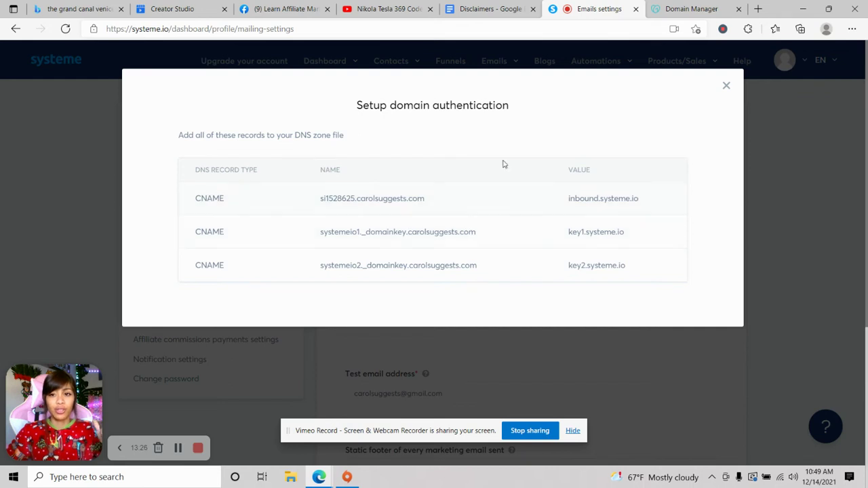
Copy the first authentication record's name, si1528625.carolsuggests.com, and paste it as the host of a new CNAME record in GoDaddy.
{"action": "left_click_drag", "start_coordinate": [320, 201], "coordinate": [442, 201]}
{"action": "left_click", "coordinate": [442, 206]}
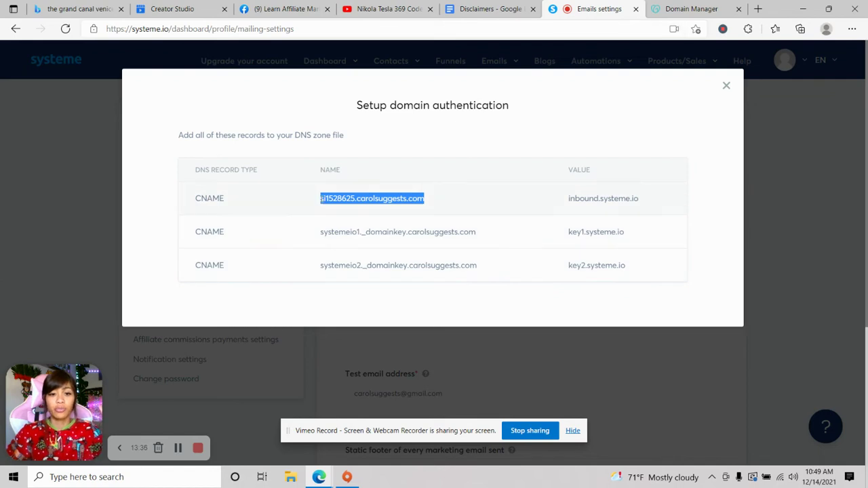
{"action": "left_click", "coordinate": [684, 9]}
{"action": "left_click", "coordinate": [688, 284]}
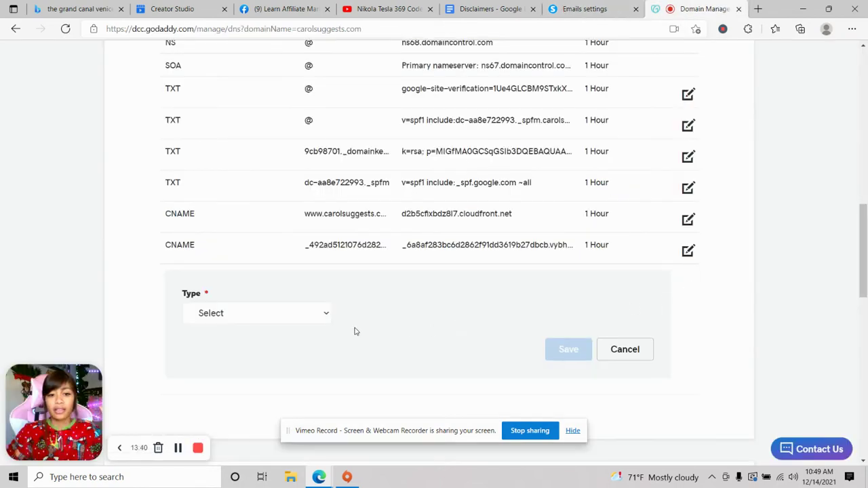
{"action": "left_click", "coordinate": [257, 312]}
{"action": "left_click", "coordinate": [246, 374]}
{"action": "left_click", "coordinate": [372, 314]}
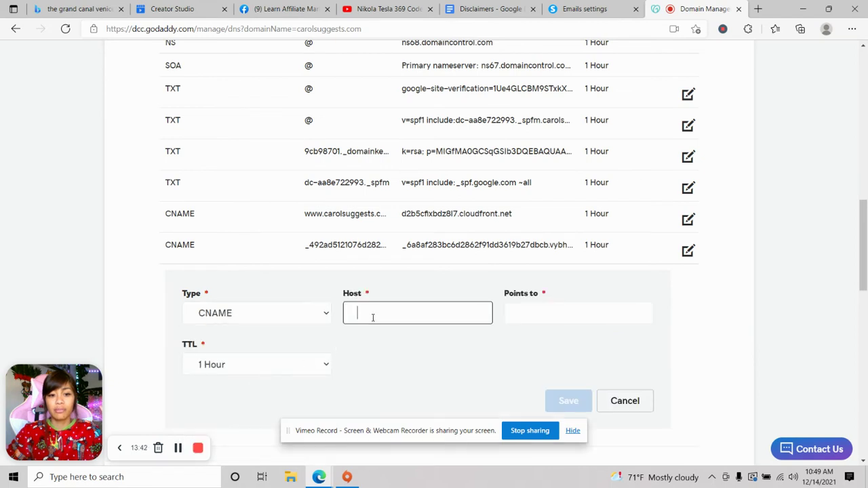
{"action": "right_click", "coordinate": [372, 314]}
{"action": "left_click", "coordinate": [422, 164]}
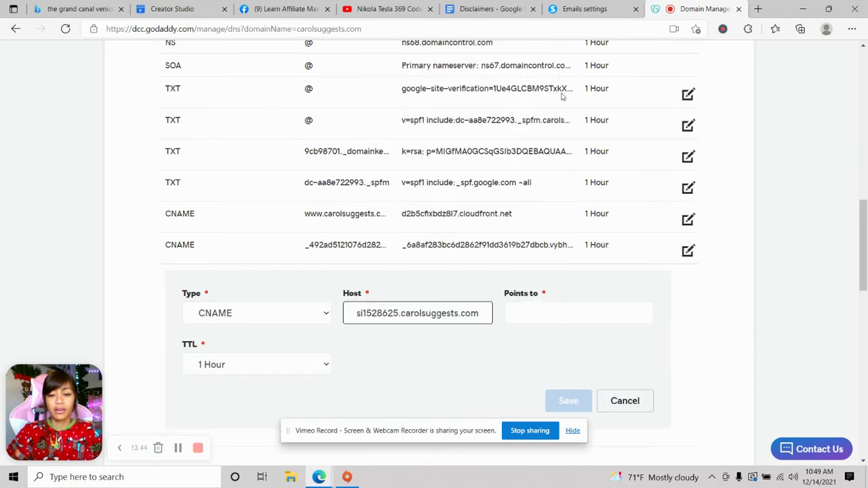
Switch to systeme.io and copy the first authentication record's value, inbound.systeme.io.
{"action": "left_click", "coordinate": [584, 9]}
{"action": "left_click", "coordinate": [565, 202]}
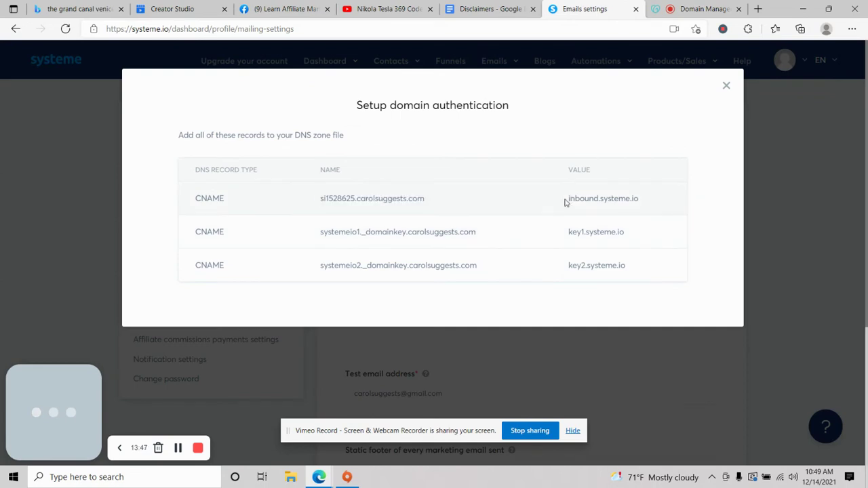
{"action": "left_click_drag", "start_coordinate": [565, 198], "coordinate": [639, 198]}
{"action": "right_click", "coordinate": [632, 198]}
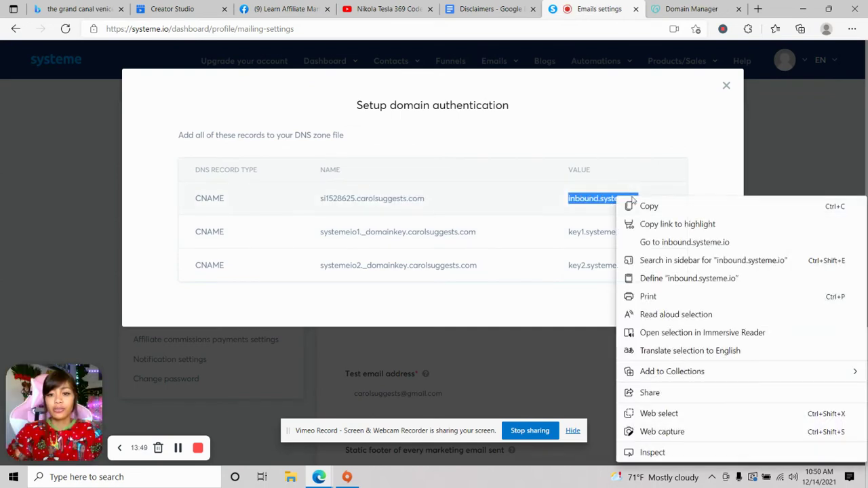
{"action": "left_click", "coordinate": [648, 206]}
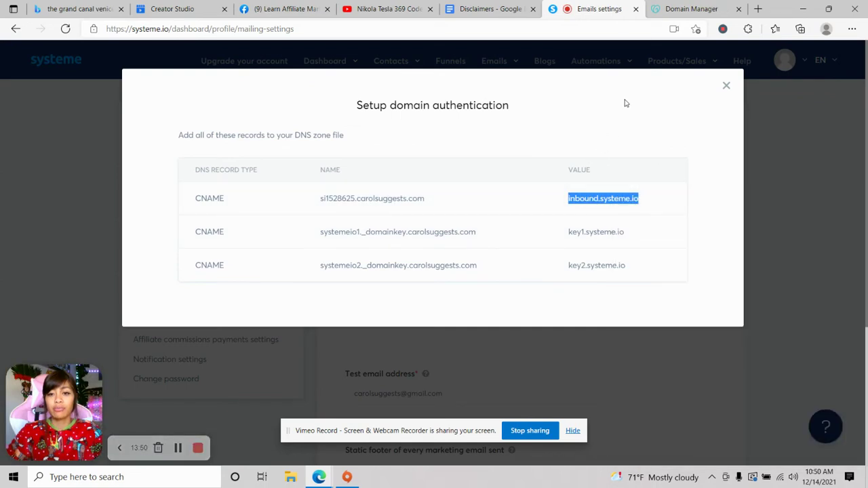
Back in GoDaddy, point the si1528625.carolsuggests.com record to inbound.systeme.io and save it with a 1 Hour TTL.
{"action": "left_click", "coordinate": [677, 16]}
{"action": "right_click", "coordinate": [561, 321]}
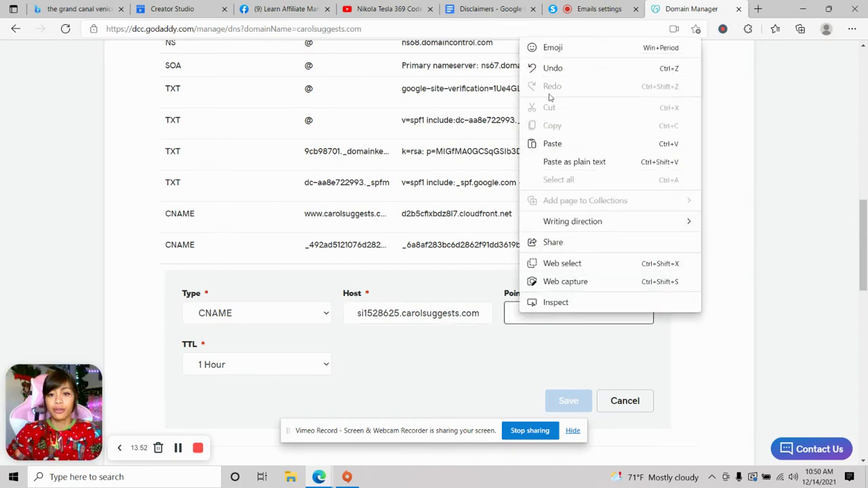
{"action": "left_click", "coordinate": [552, 143]}
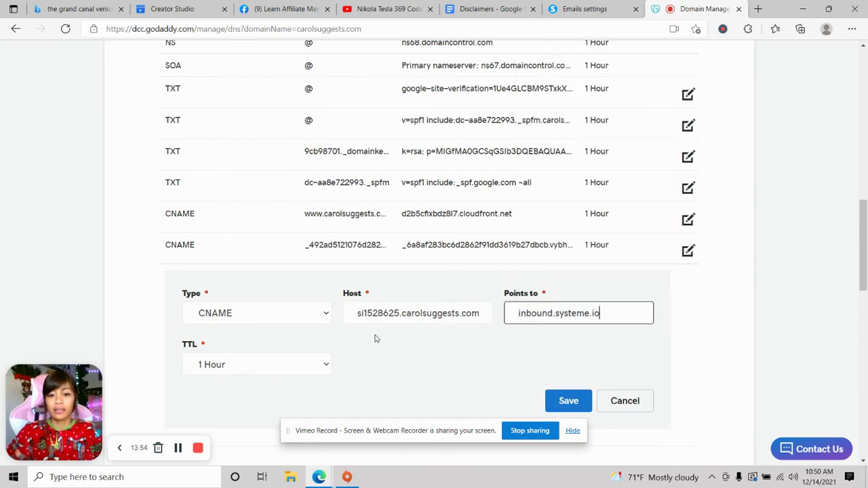
{"action": "left_click", "coordinate": [551, 404]}
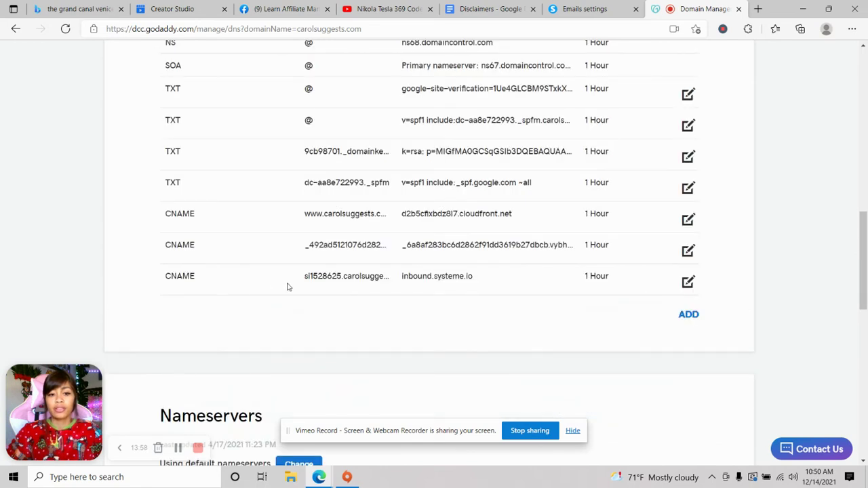
Start another DNS record, then copy the second authentication record's name, systemeio1._domainkey.carolsuggests.com, from systeme.io.
{"action": "left_click", "coordinate": [687, 314]}
{"action": "left_click", "coordinate": [586, 9]}
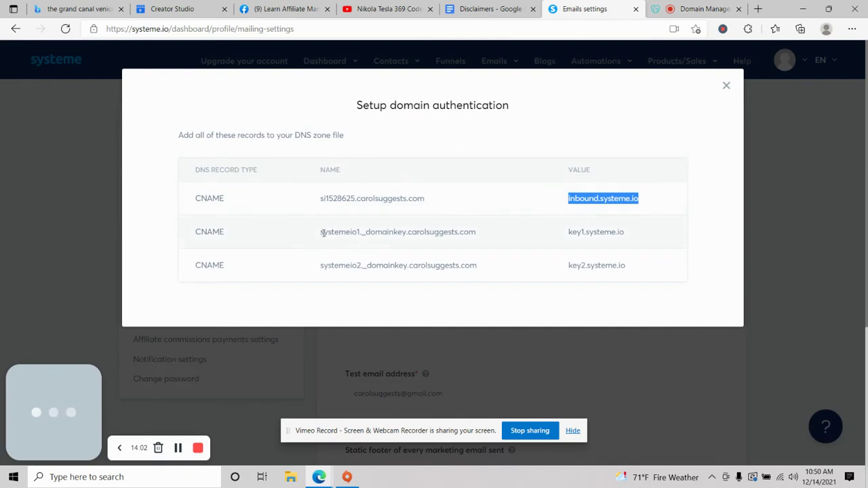
{"action": "left_click_drag", "start_coordinate": [321, 232], "coordinate": [476, 232]}
{"action": "right_click", "coordinate": [476, 231]}
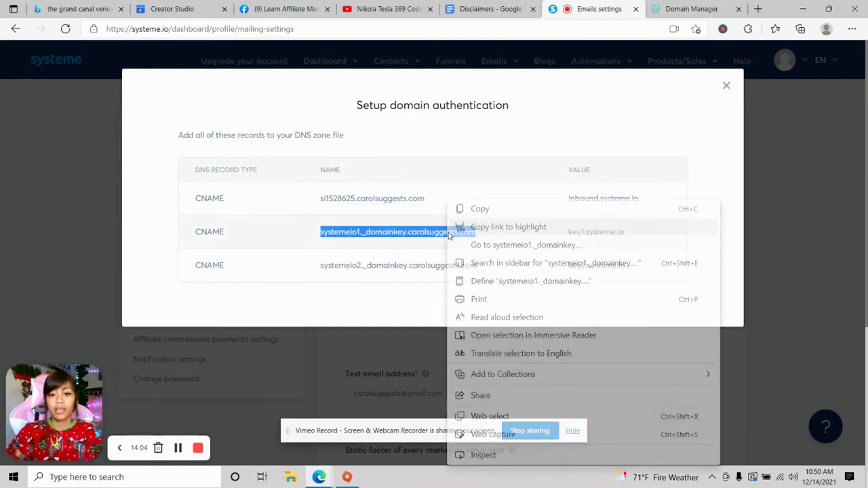
{"action": "left_click", "coordinate": [468, 207]}
Switch to GoDaddy, set the new record's type to CNAME and paste systemeio1._domainkey.carolsuggests.com as its host.
{"action": "left_click", "coordinate": [688, 9]}
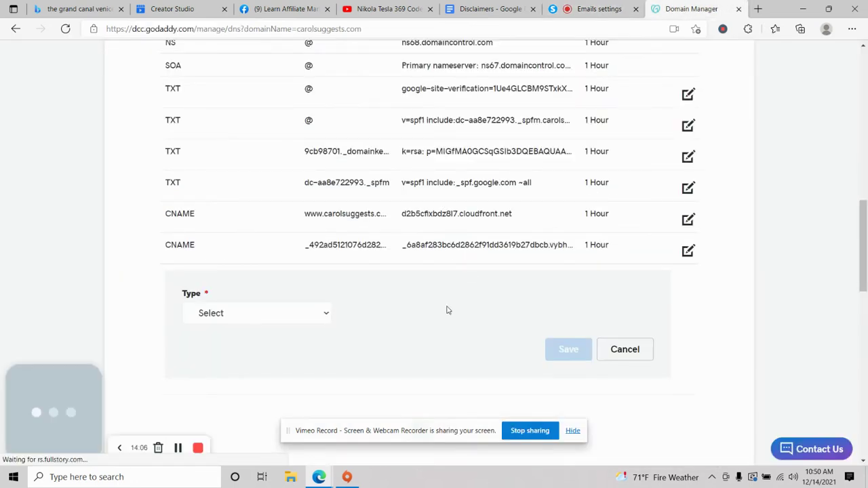
{"action": "left_click", "coordinate": [293, 314]}
{"action": "left_click", "coordinate": [257, 374]}
{"action": "left_click", "coordinate": [378, 314]}
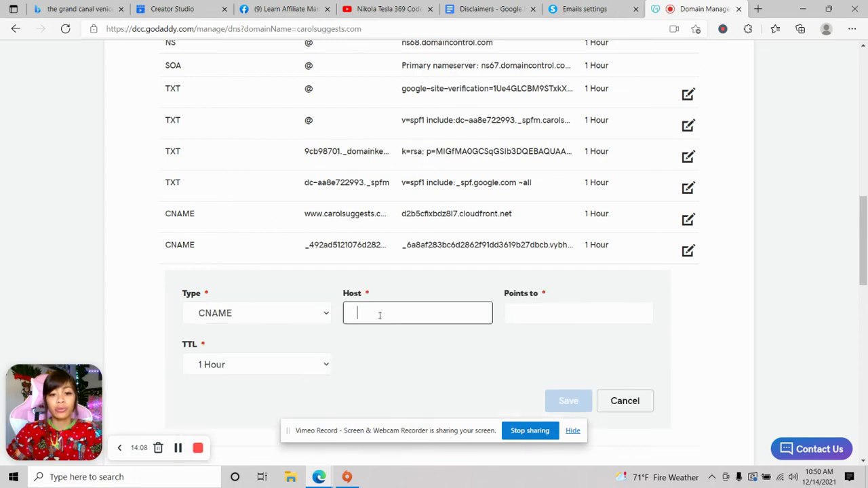
{"action": "right_click", "coordinate": [378, 314]}
{"action": "left_click", "coordinate": [432, 164]}
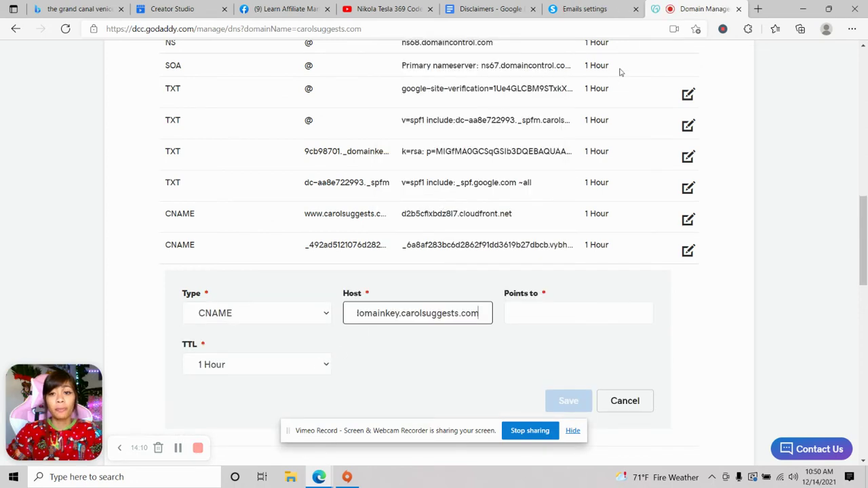
Switch to systeme.io and copy the second authentication record's value, key1.systeme.io.
{"action": "left_click", "coordinate": [585, 10]}
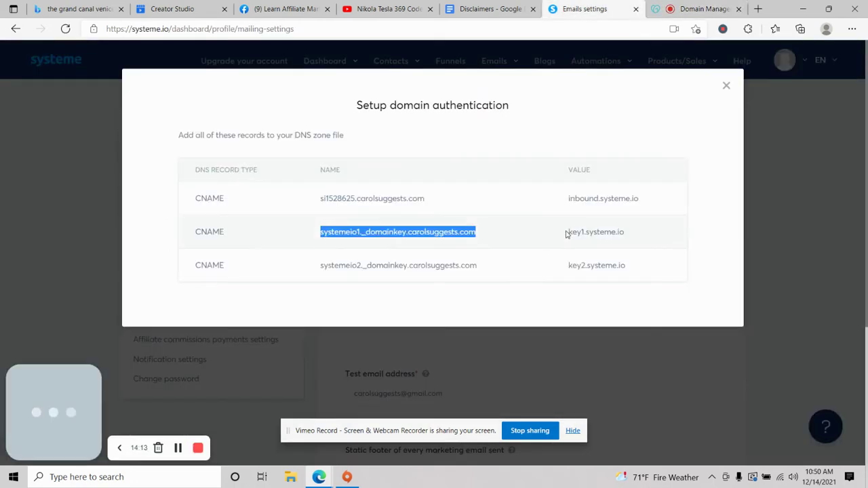
{"action": "left_click_drag", "start_coordinate": [566, 234], "coordinate": [632, 235]}
{"action": "right_click", "coordinate": [604, 235]}
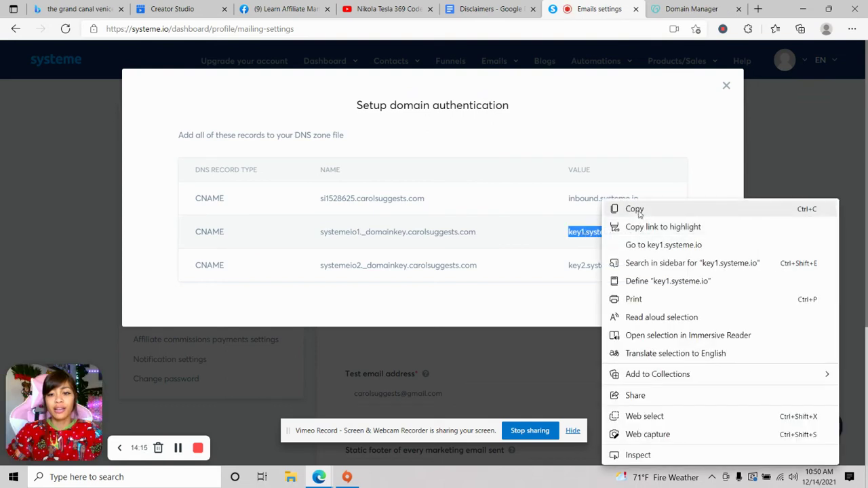
{"action": "left_click", "coordinate": [636, 209]}
In GoDaddy, point the systemeio1._domainkey.carolsuggests.com record to key1.systeme.io and save it with a 1 Hour TTL.
{"action": "left_click", "coordinate": [685, 9]}
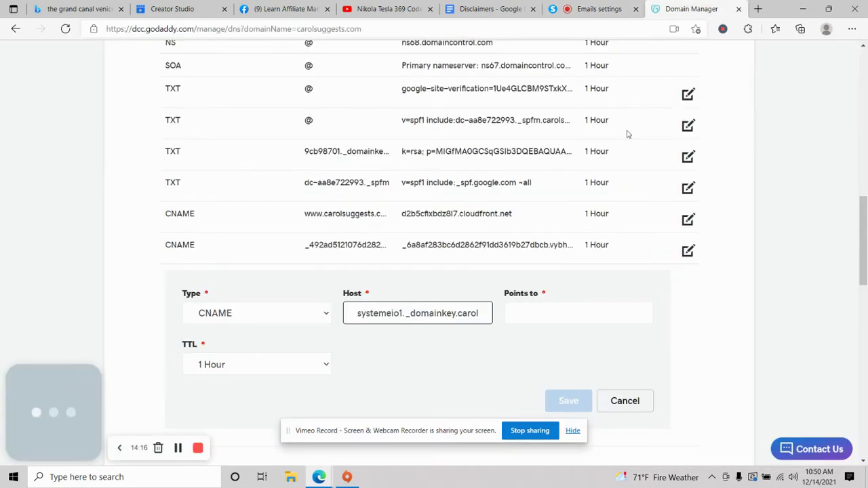
{"action": "left_click", "coordinate": [536, 316]}
{"action": "right_click", "coordinate": [536, 315]}
{"action": "left_click", "coordinate": [563, 147]}
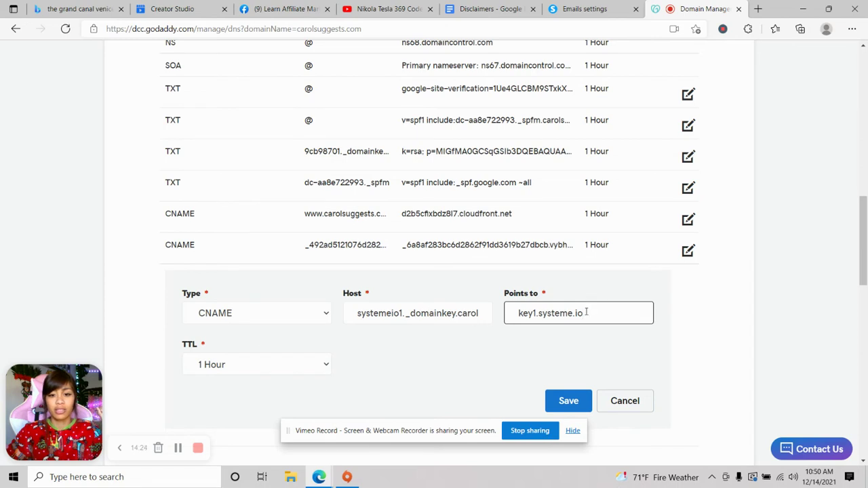
{"action": "left_click", "coordinate": [555, 401]}
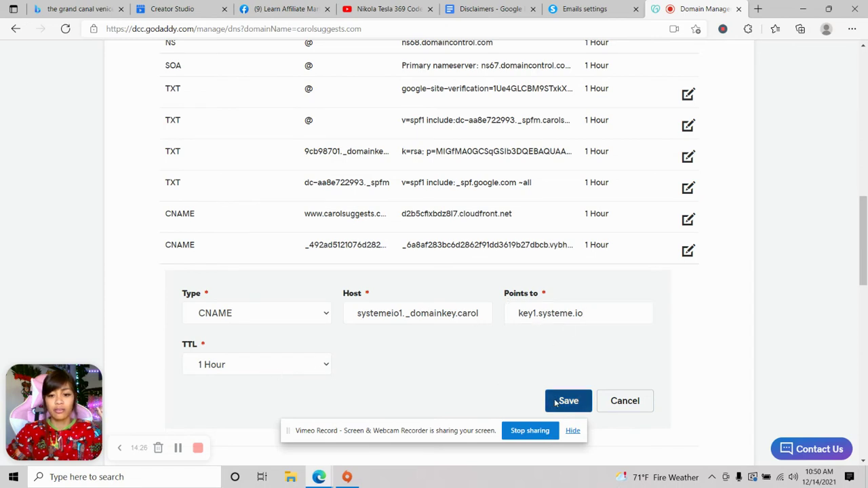
Return to systeme.io and copy the third authentication record's name, systemeio2._domainkey.carolsuggests.com.
{"action": "left_click", "coordinate": [600, 13]}
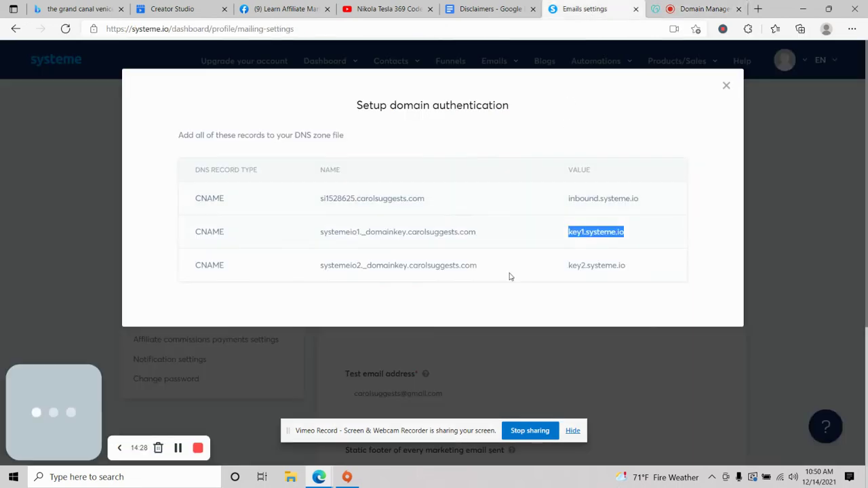
{"action": "left_click_drag", "start_coordinate": [478, 269], "coordinate": [320, 271]}
{"action": "right_click", "coordinate": [341, 270]}
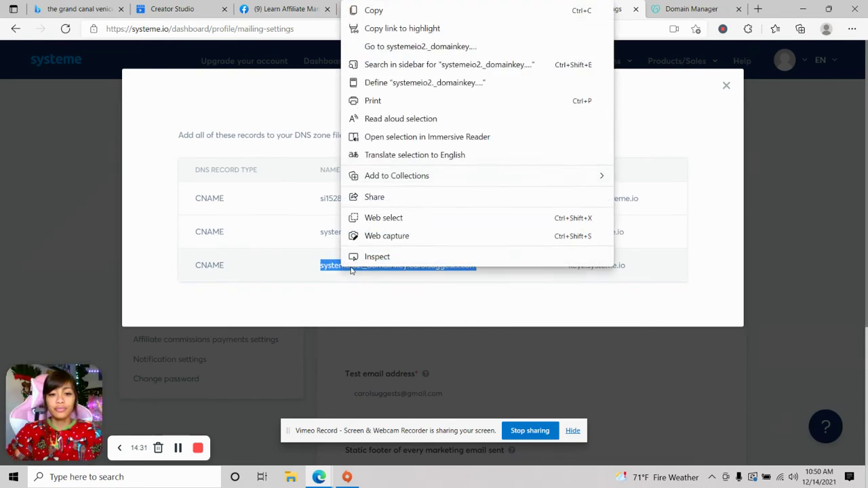
{"action": "left_click", "coordinate": [403, 10]}
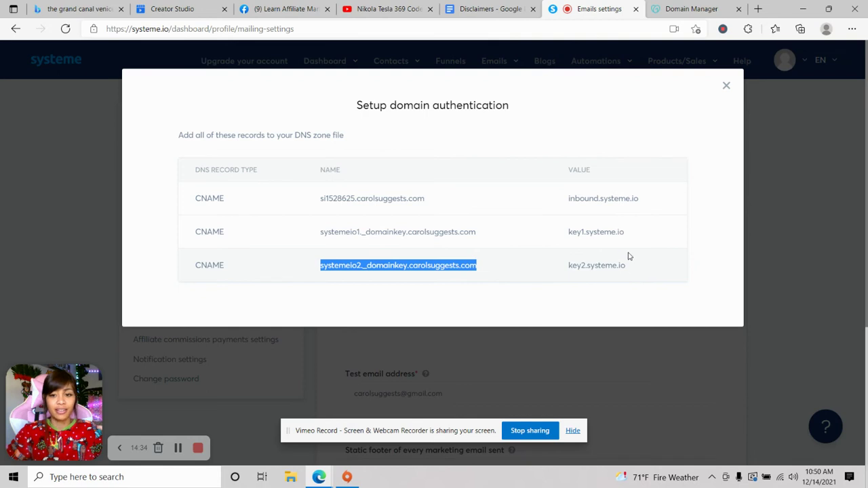
In GoDaddy, add another CNAME record, paste systemeio2._domainkey.carolsuggests.com as its host and check the pasted name.
{"action": "left_click", "coordinate": [684, 8]}
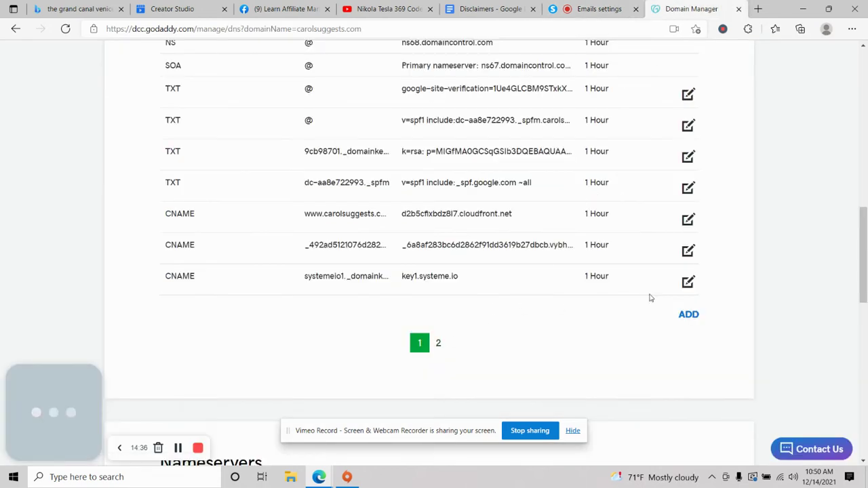
{"action": "left_click", "coordinate": [688, 315]}
{"action": "left_click", "coordinate": [301, 317]}
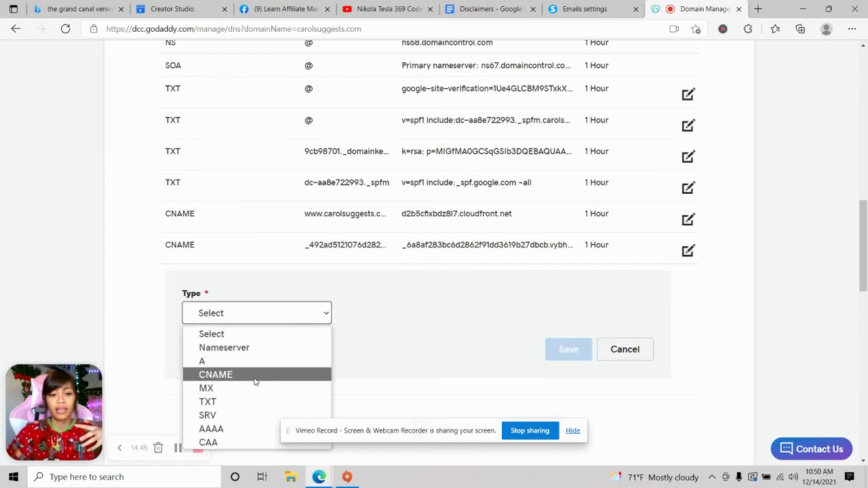
{"action": "left_click", "coordinate": [212, 373]}
{"action": "left_click", "coordinate": [378, 317]}
{"action": "right_click", "coordinate": [377, 317]}
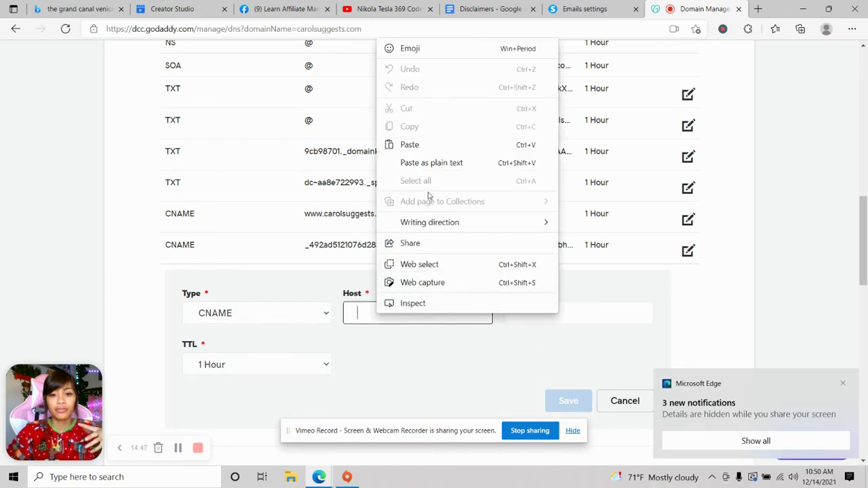
{"action": "left_click", "coordinate": [407, 143]}
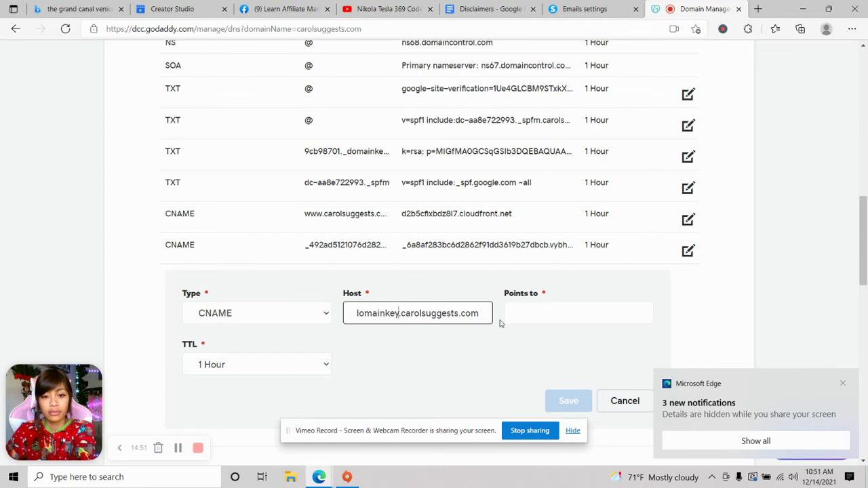
{"action": "key", "text": "Left"}
{"action": "key", "text": "Left"}
{"action": "key", "text": "Left"}
{"action": "key", "text": "Left"}
{"action": "key", "text": "Left"}
{"action": "key", "text": "Left"}
{"action": "key", "text": "Left"}
{"action": "key", "text": "Left"}
{"action": "key", "text": "Left"}
{"action": "key", "text": "Left"}
{"action": "key", "text": "Left"}
{"action": "key", "text": "Left"}
{"action": "key", "text": "Left"}
{"action": "key", "text": "Left"}
{"action": "key", "text": "Left"}
{"action": "key", "text": "Left"}
{"action": "key", "text": "Left"}
{"action": "key", "text": "Left"}
{"action": "key", "text": "Left"}
{"action": "key", "text": "Left"}
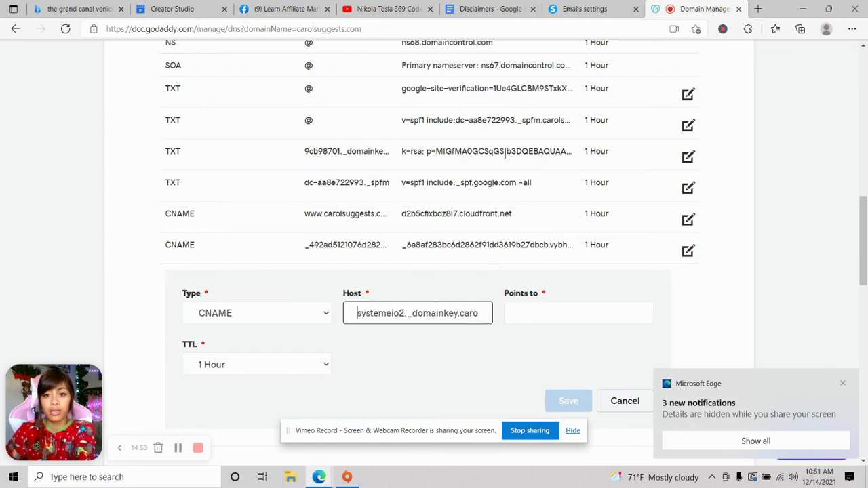
Try to copy the third authentication record's value, key2.systeme.io, from systeme.io and return to GoDaddy.
{"action": "left_click", "coordinate": [583, 9]}
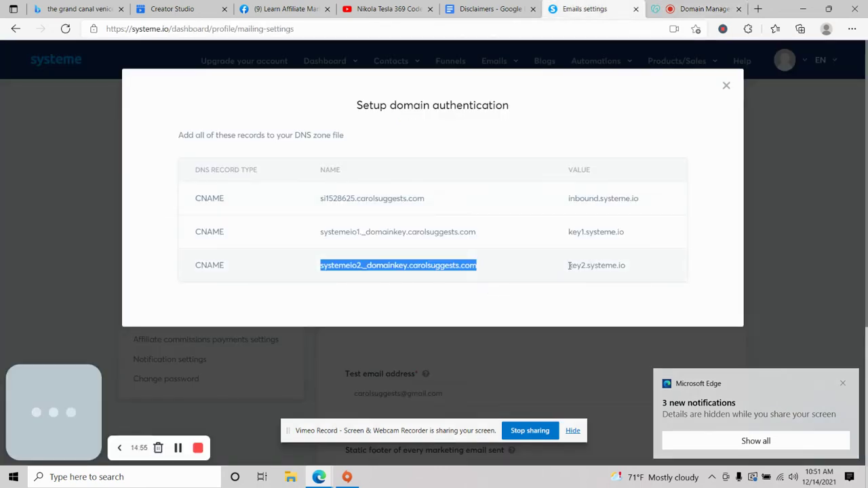
{"action": "left_click_drag", "start_coordinate": [570, 265], "coordinate": [651, 269]}
{"action": "right_click", "coordinate": [601, 266]}
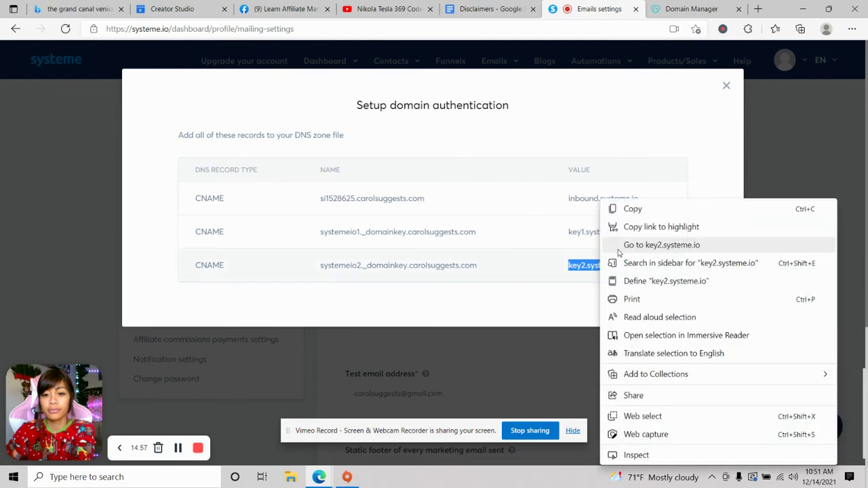
{"action": "left_click", "coordinate": [606, 208]}
{"action": "left_click", "coordinate": [645, 362]}
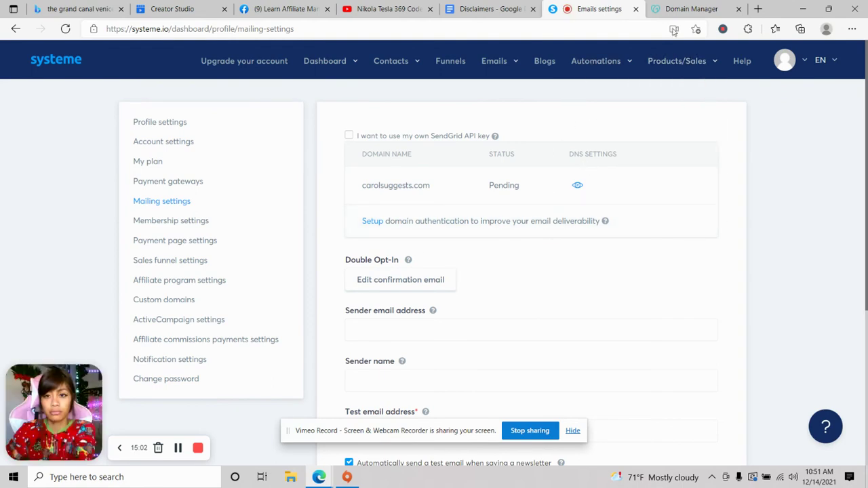
{"action": "left_click", "coordinate": [676, 9]}
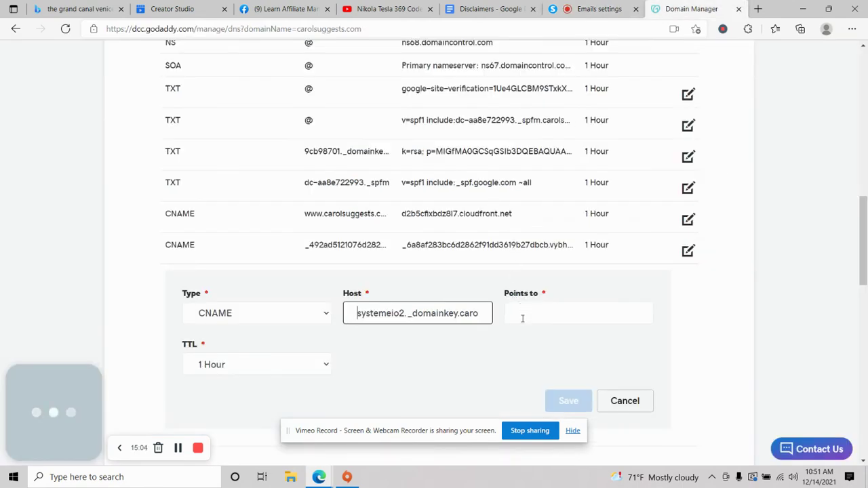
Switch to systeme.io and delete the pending carolsuggests.com entry from the mailing settings' domain authentication list.
{"action": "left_click", "coordinate": [585, 9]}
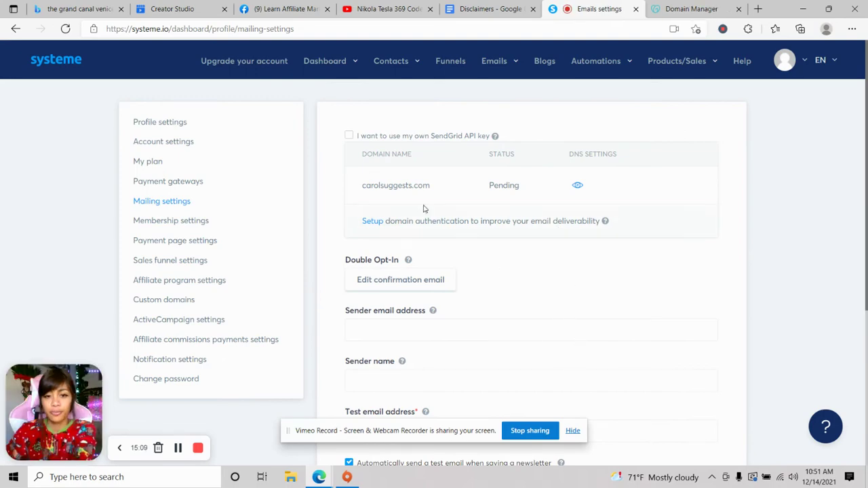
{"action": "mouse_move", "coordinate": [562, 192]}
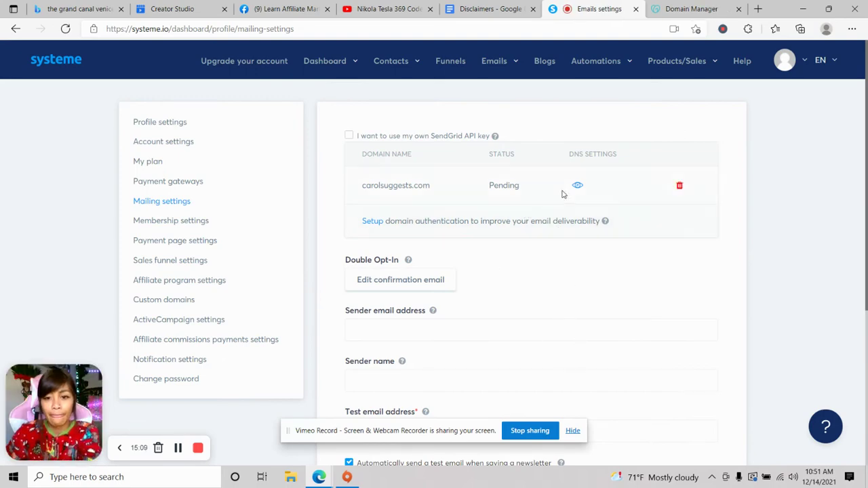
{"action": "left_click", "coordinate": [681, 188]}
{"action": "left_click", "coordinate": [425, 299]}
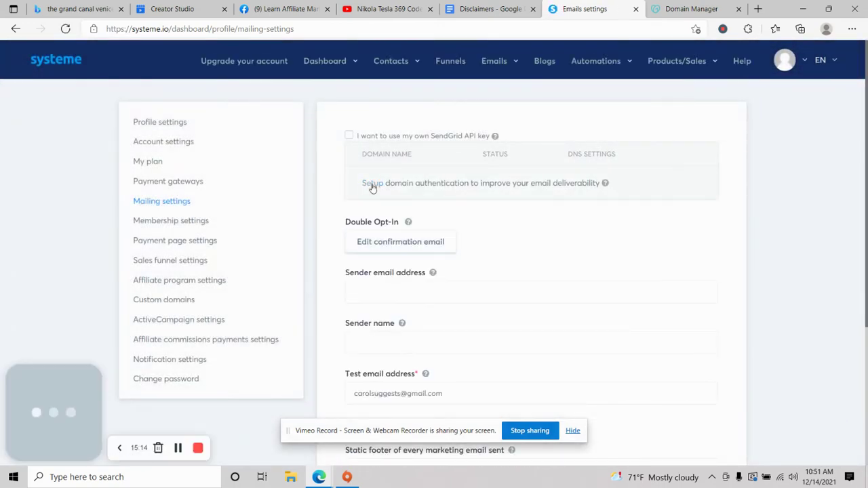
Set up domain authentication again for carolsuggests.com to bring up its required DNS records.
{"action": "left_click", "coordinate": [372, 185]}
{"action": "type", "text": "car"}
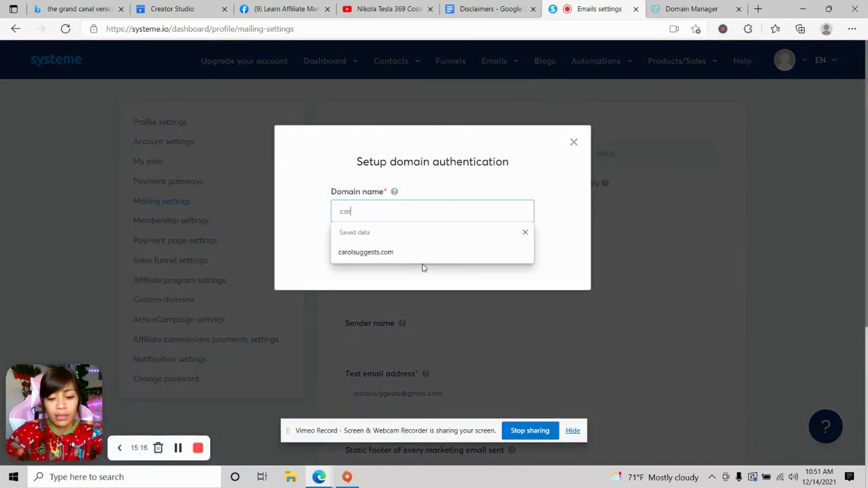
{"action": "type", "text": "olsuggests"}
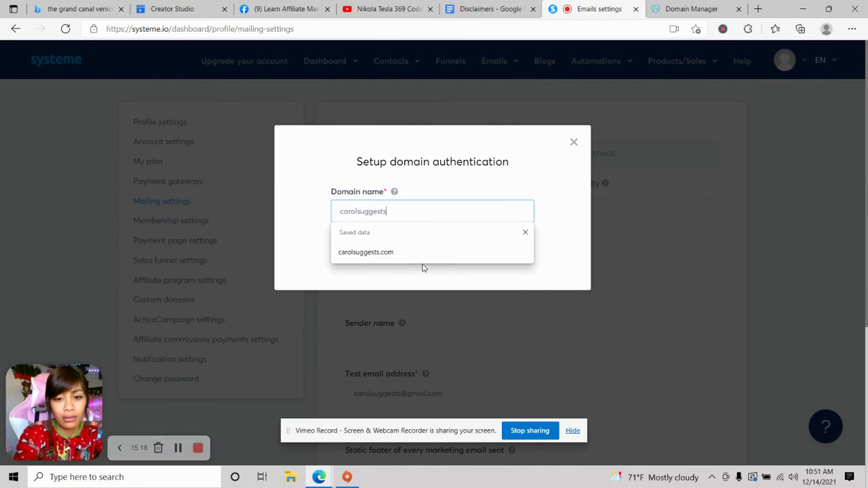
{"action": "type", "text": ".com"}
{"action": "key", "text": "Return"}
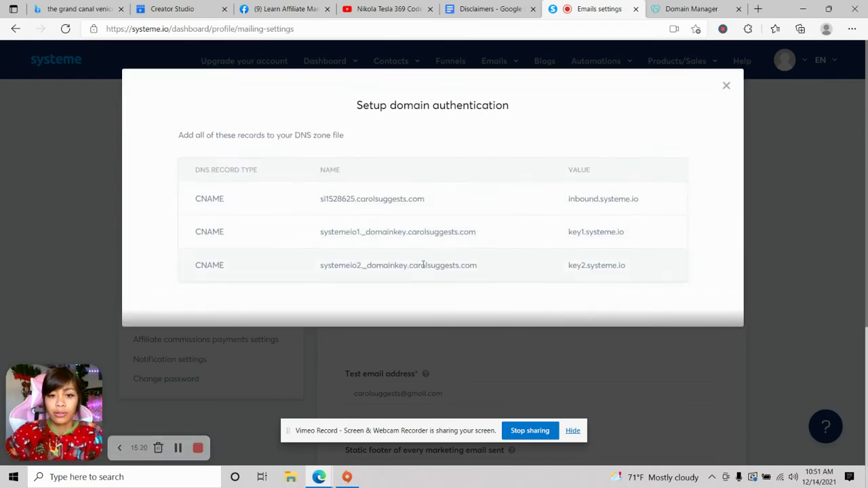
Copy the third authentication record's value, key2.systeme.io, and paste it as the new CNAME record's target in GoDaddy.
{"action": "left_click_drag", "start_coordinate": [567, 269], "coordinate": [624, 266]}
{"action": "right_click", "coordinate": [618, 265]}
{"action": "left_click", "coordinate": [649, 209]}
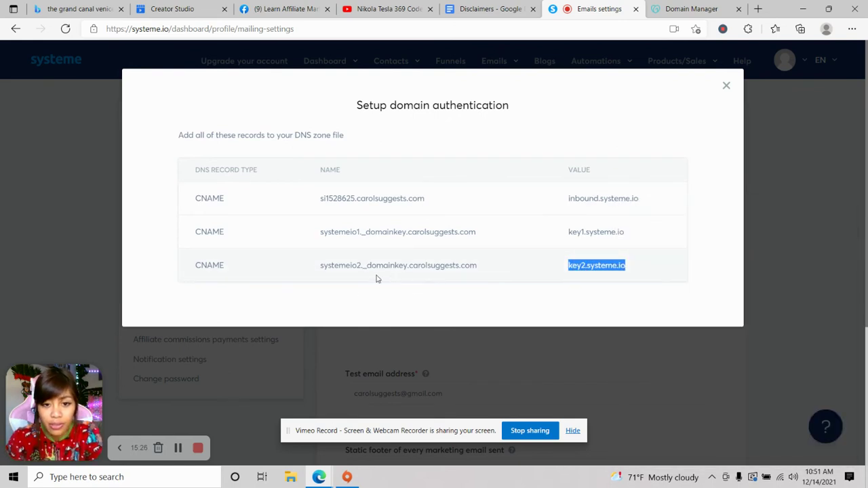
{"action": "left_click", "coordinate": [687, 9]}
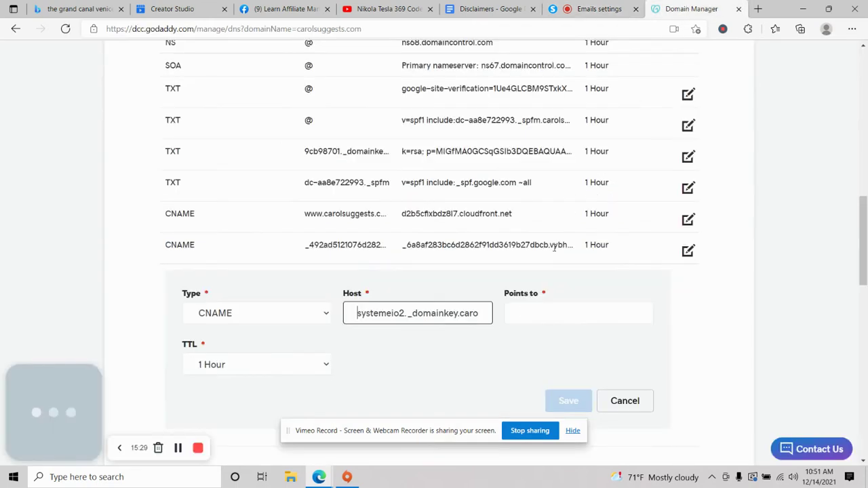
{"action": "left_click", "coordinate": [533, 316]}
{"action": "right_click", "coordinate": [532, 315]}
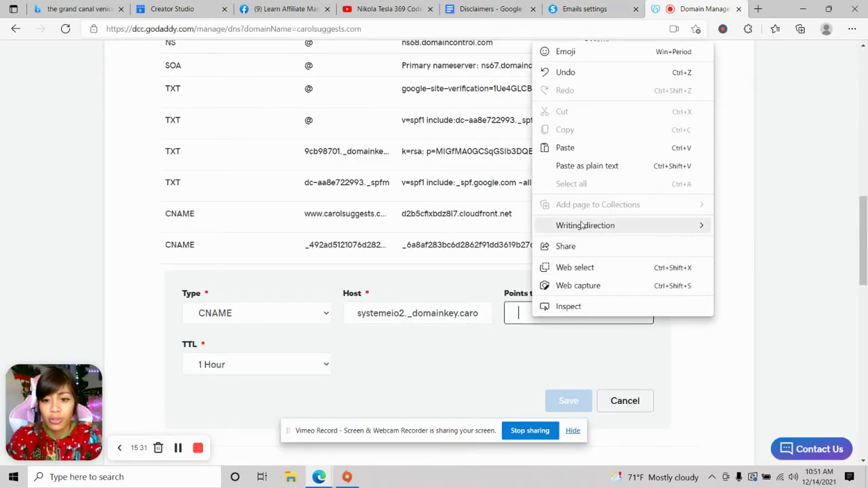
{"action": "left_click", "coordinate": [565, 148]}
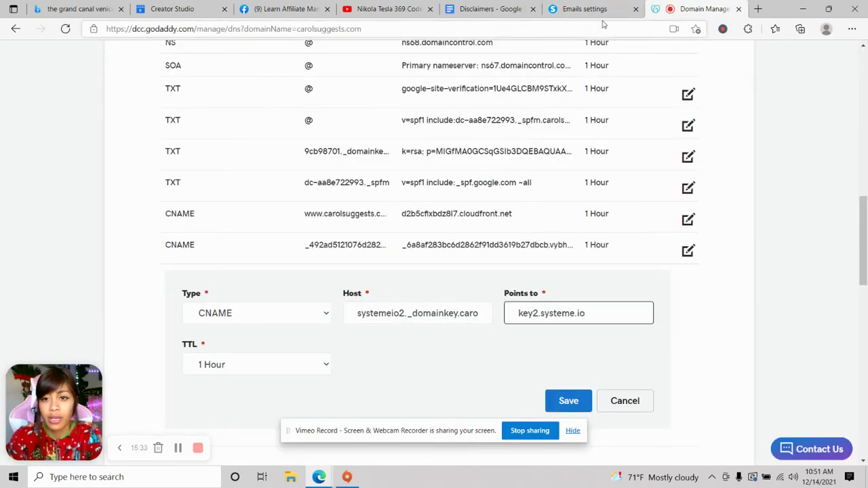
Compare the new record's host and target with systeme.io's third record, then save it in GoDaddy with a 1 Hour TTL.
{"action": "left_click", "coordinate": [585, 9]}
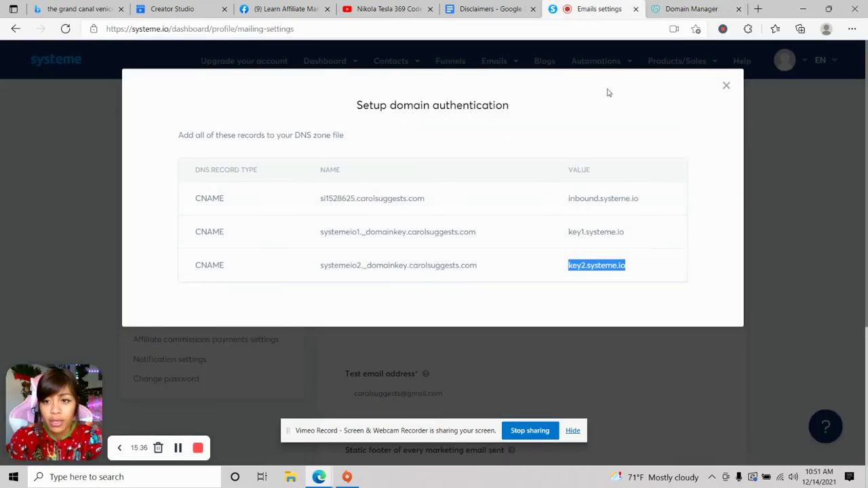
{"action": "left_click", "coordinate": [692, 9]}
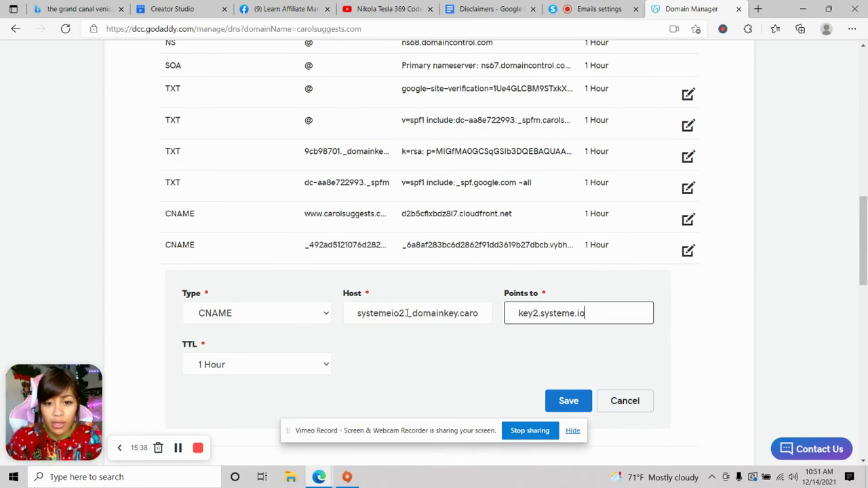
{"action": "left_click", "coordinate": [471, 312]}
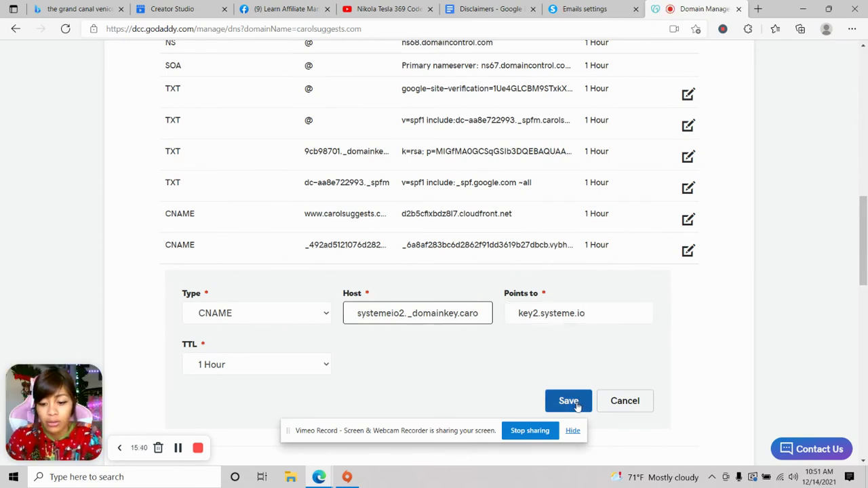
{"action": "type", "text": "lsuggests.com"}
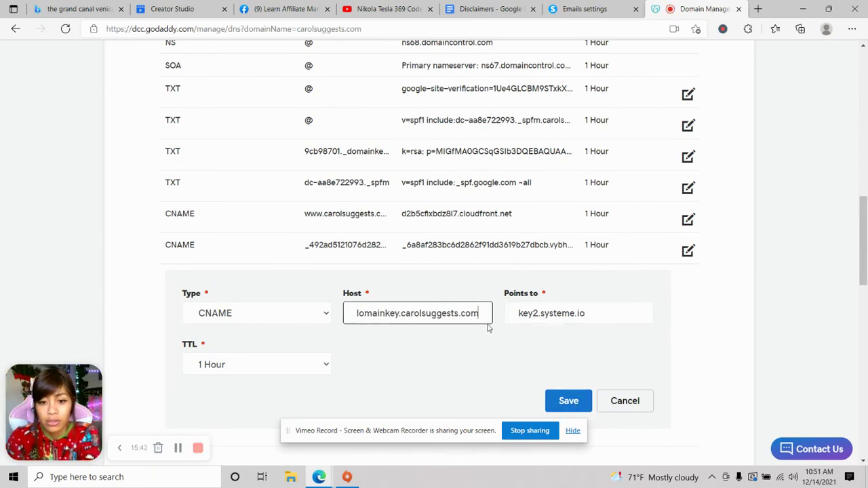
{"action": "left_click", "coordinate": [593, 313]}
{"action": "key", "text": "ctrl+shift+Tab"}
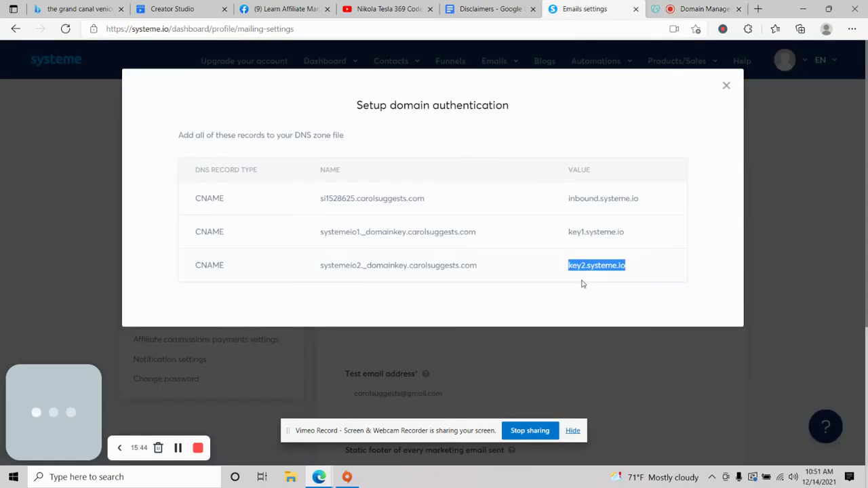
{"action": "left_click", "coordinate": [680, 8]}
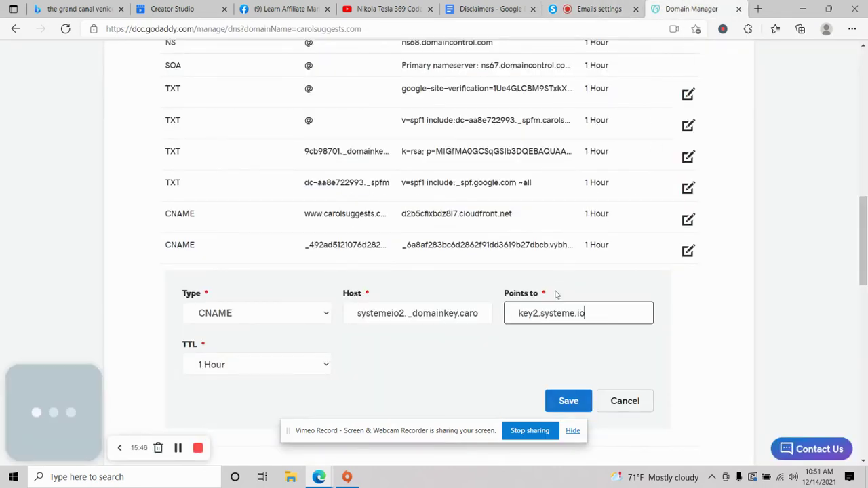
{"action": "left_click", "coordinate": [568, 401]}
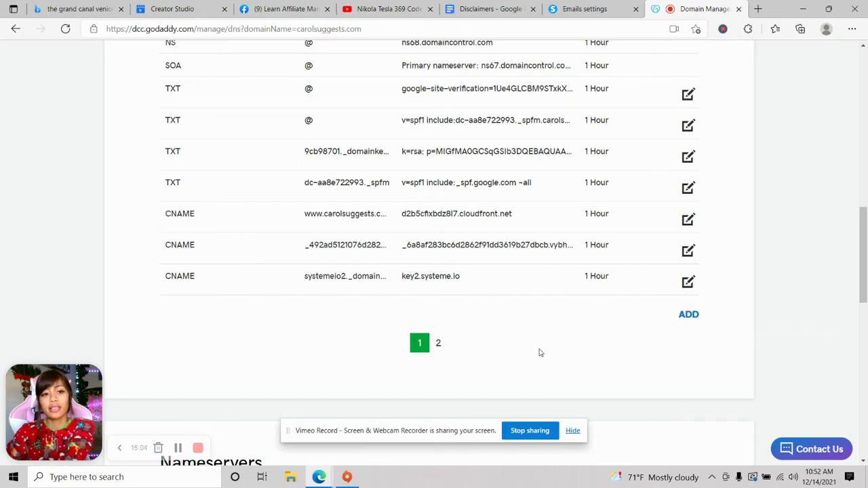
{"action": "scroll", "coordinate": [540, 353], "scroll_direction": "up", "scroll_amount": 10}
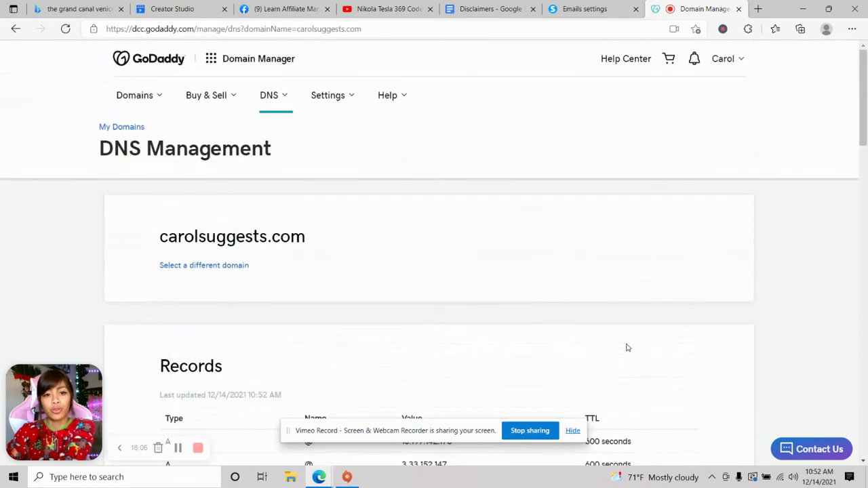
Review the added CNAME records on both pages of GoDaddy's DNS list, then switch to systeme.io and close the domain authentication records.
{"action": "scroll", "coordinate": [627, 348], "scroll_direction": "down", "scroll_amount": 11}
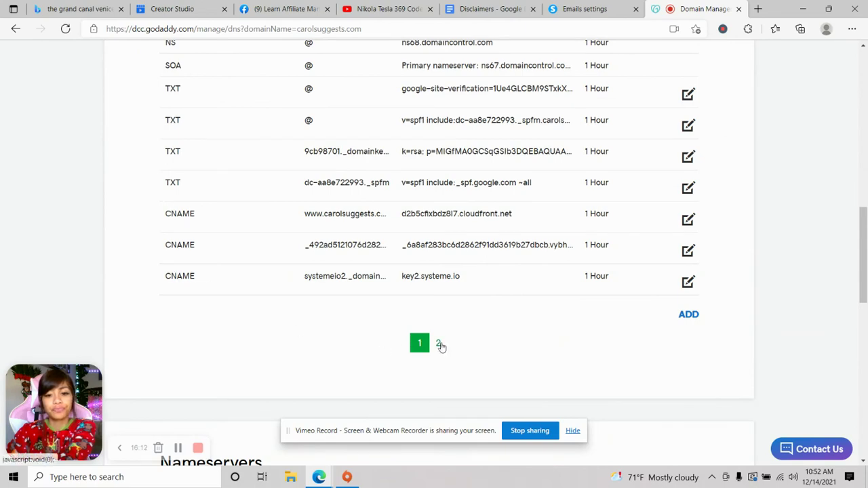
{"action": "scroll", "coordinate": [427, 285], "scroll_direction": "down", "scroll_amount": 6}
{"action": "scroll", "coordinate": [425, 277], "scroll_direction": "up", "scroll_amount": 7}
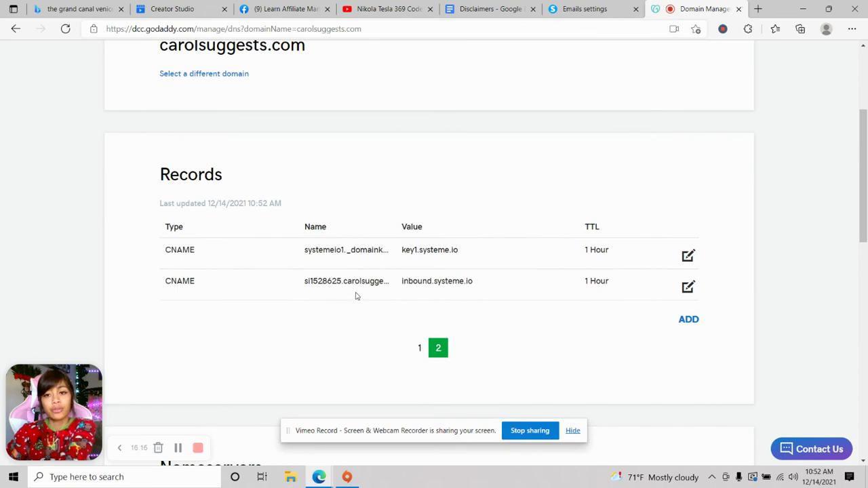
{"action": "left_click", "coordinate": [577, 8]}
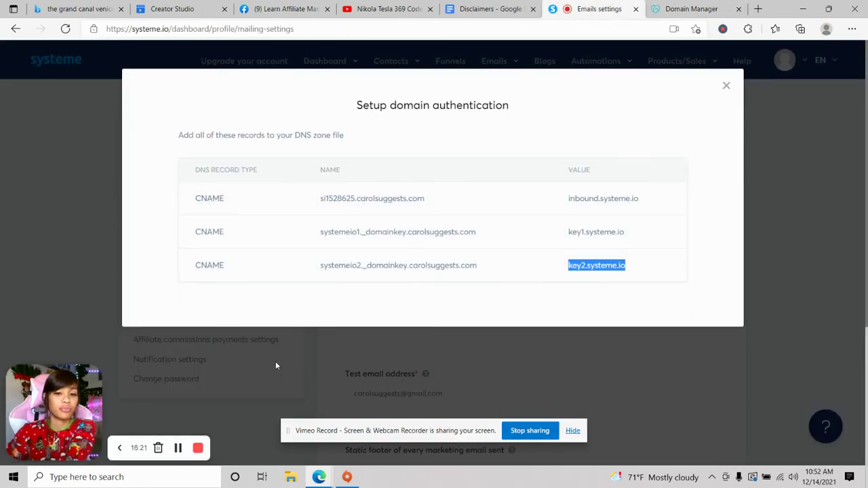
{"action": "left_click", "coordinate": [725, 86]}
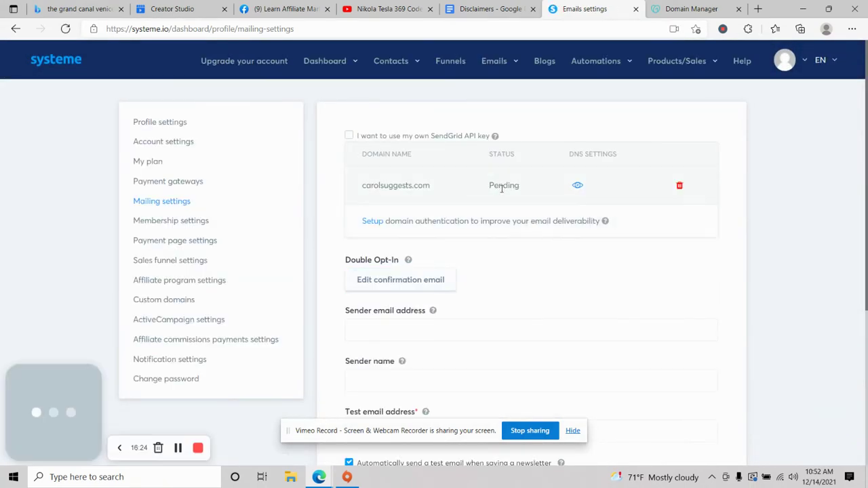
{"action": "left_click", "coordinate": [169, 303]}
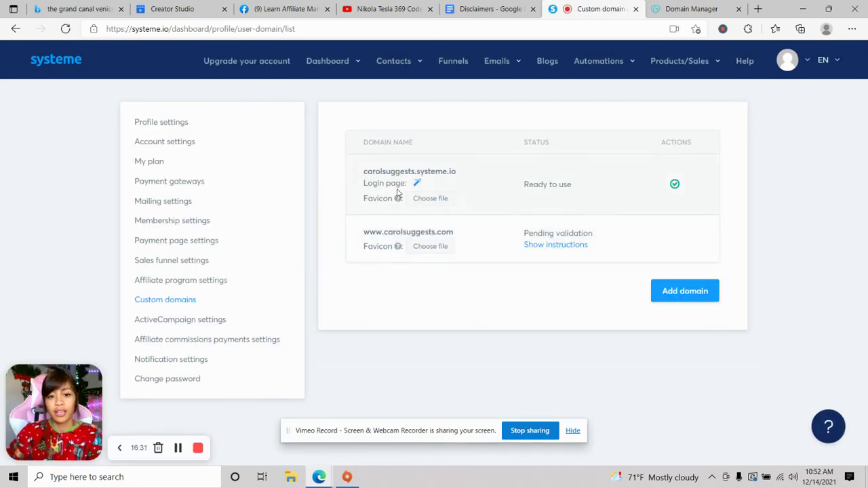
{"action": "left_click", "coordinate": [558, 248]}
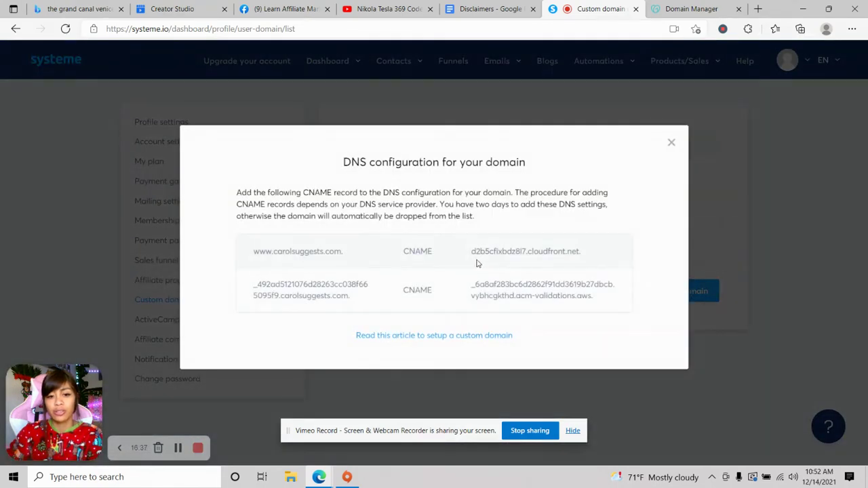
{"action": "left_click", "coordinate": [671, 142]}
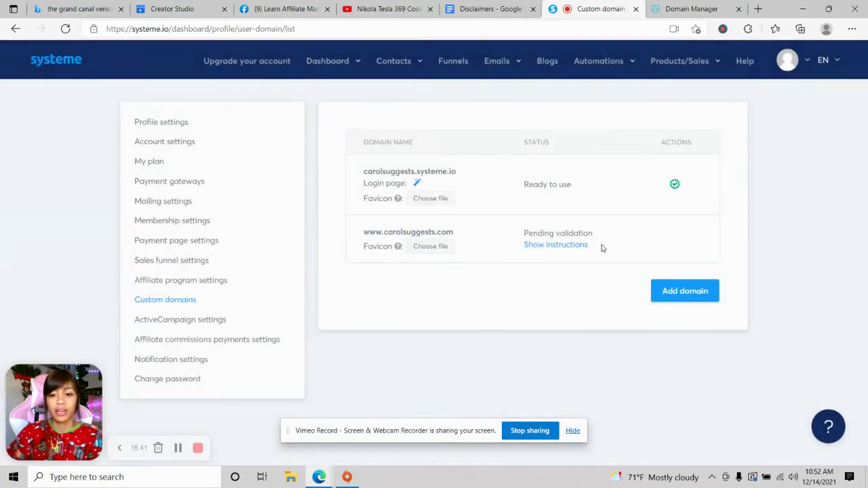
{"action": "mouse_move", "coordinate": [603, 233]}
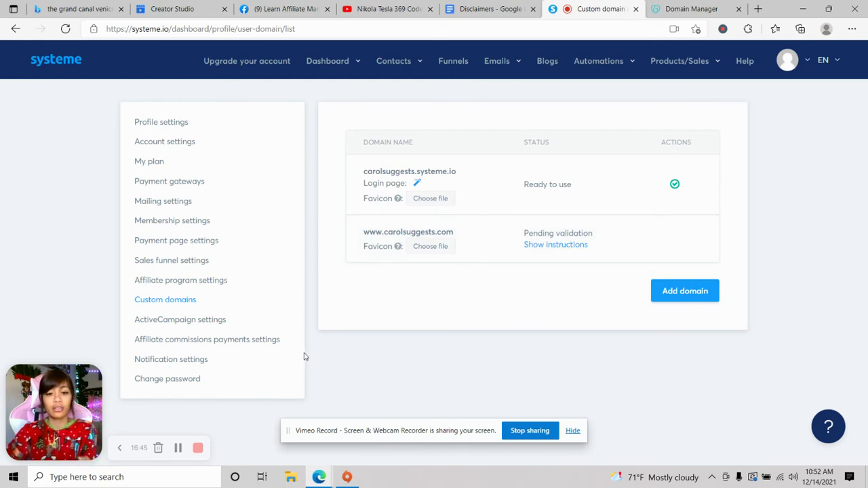
Return to the mailing settings and autofill the sender email address, sender name and test email address with the saved carolsuggests.com email.
{"action": "left_click", "coordinate": [161, 202]}
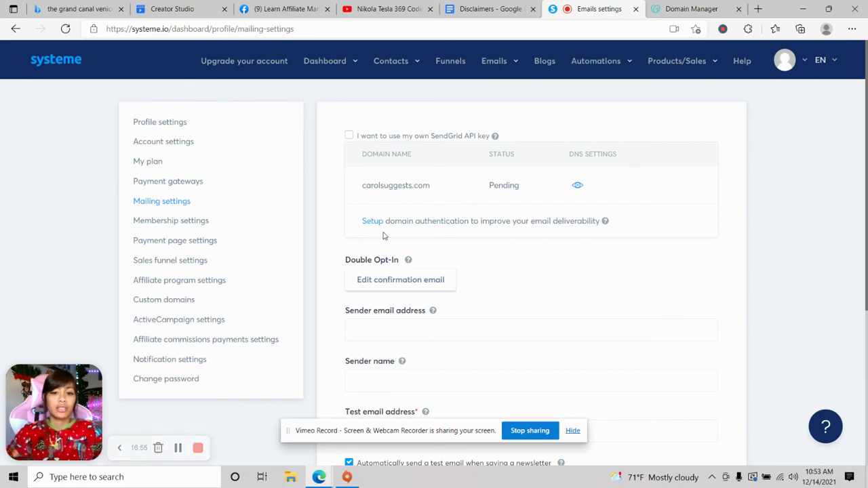
{"action": "mouse_move", "coordinate": [407, 175]}
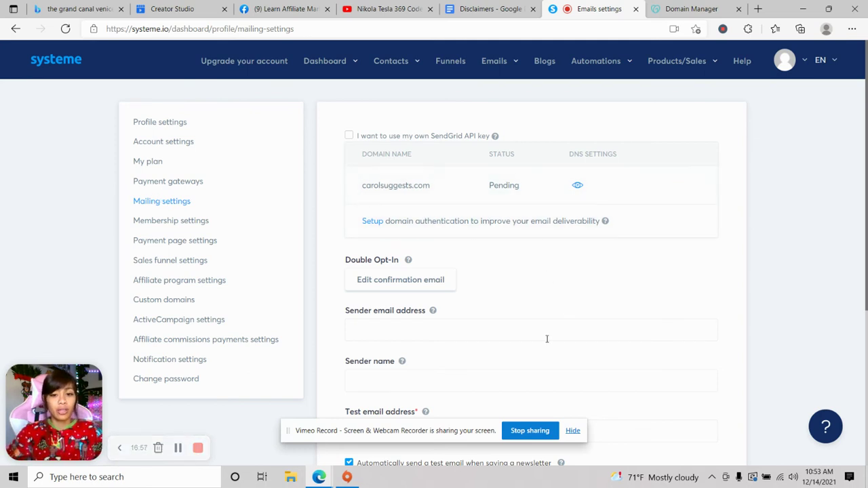
{"action": "scroll", "coordinate": [533, 346], "scroll_direction": "down", "scroll_amount": 1}
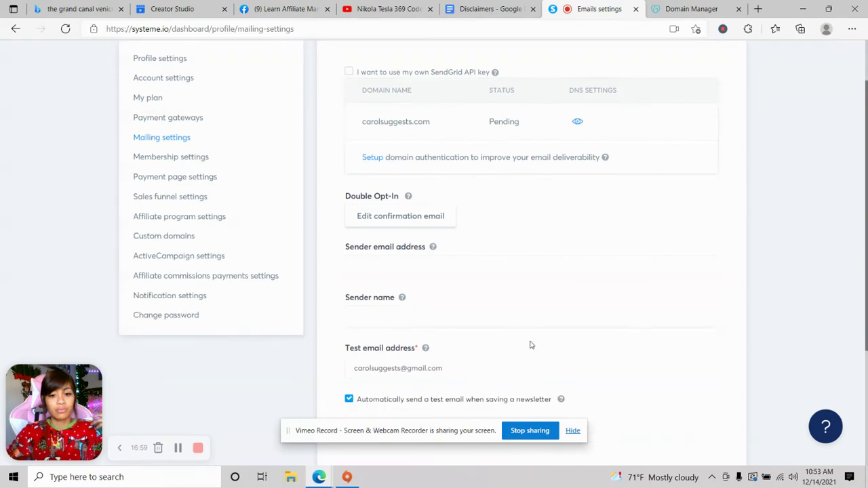
{"action": "left_click", "coordinate": [429, 265]}
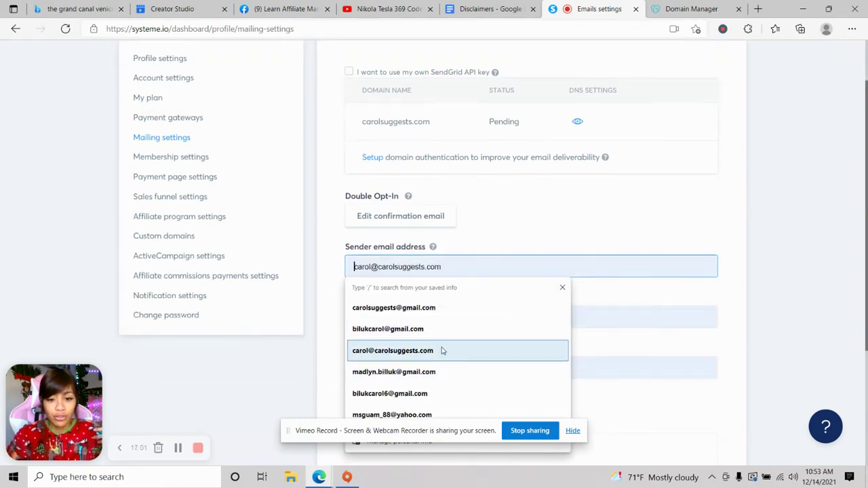
{"action": "left_click", "coordinate": [442, 350]}
{"action": "scroll", "coordinate": [522, 294], "scroll_direction": "down", "scroll_amount": 2}
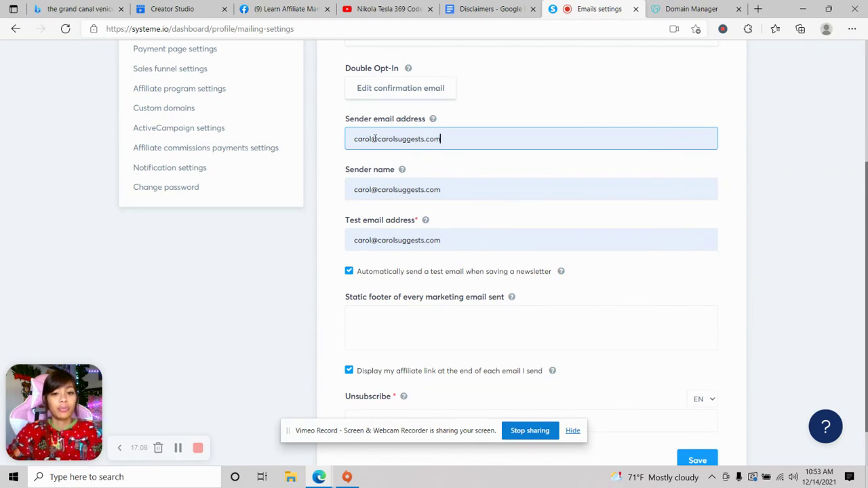
Write a four-line static footer for marketing emails: "As Always,", "your New Friend and Guide", the sender's full name, and "CEO of CarolSuggests, LLC.".
{"action": "scroll", "coordinate": [478, 184], "scroll_direction": "down", "scroll_amount": 1}
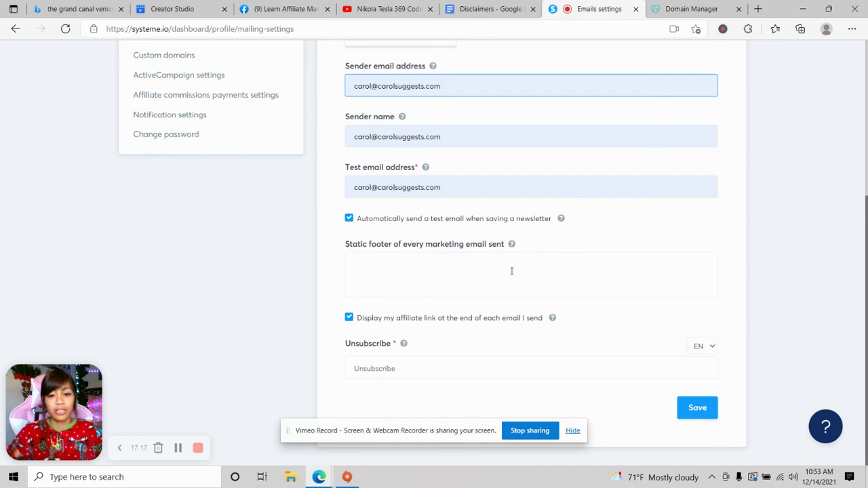
{"action": "left_click", "coordinate": [557, 266]}
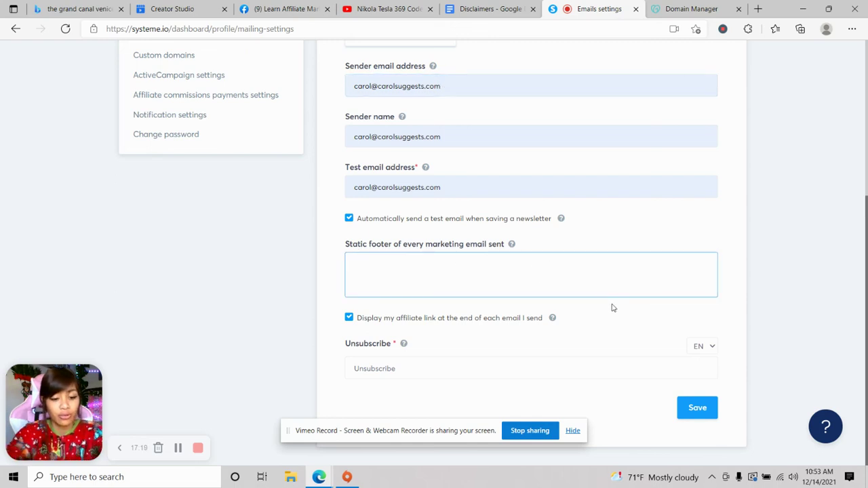
{"action": "type", "text": "AS"}
{"action": "key", "text": "BackSpace"}
{"action": "type", "text": "s "}
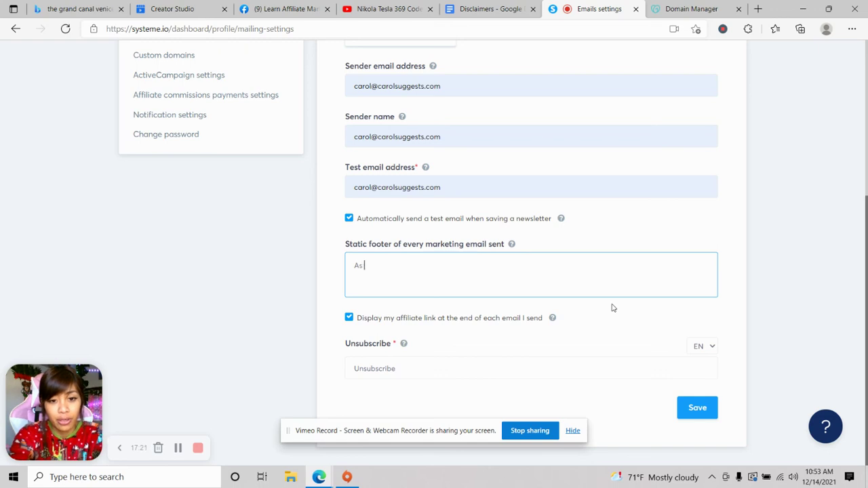
{"action": "type", "text": "Always,"}
{"action": "key", "text": "Return"}
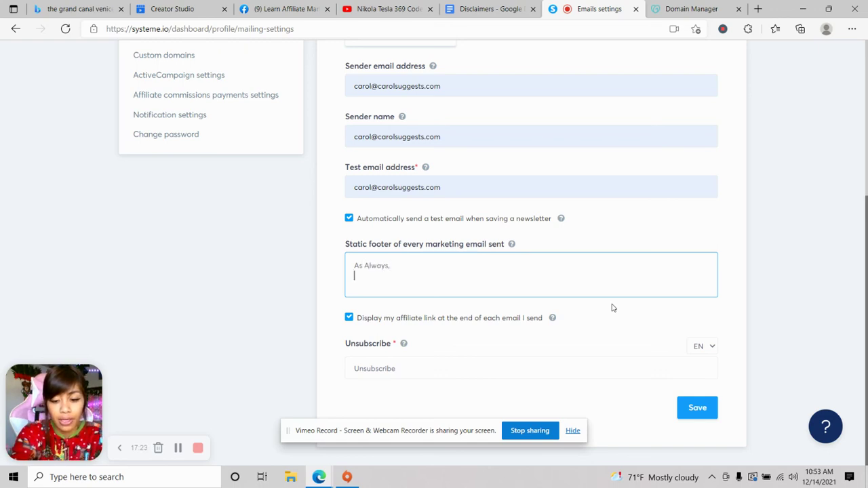
{"action": "type", "text": "your New Fr"}
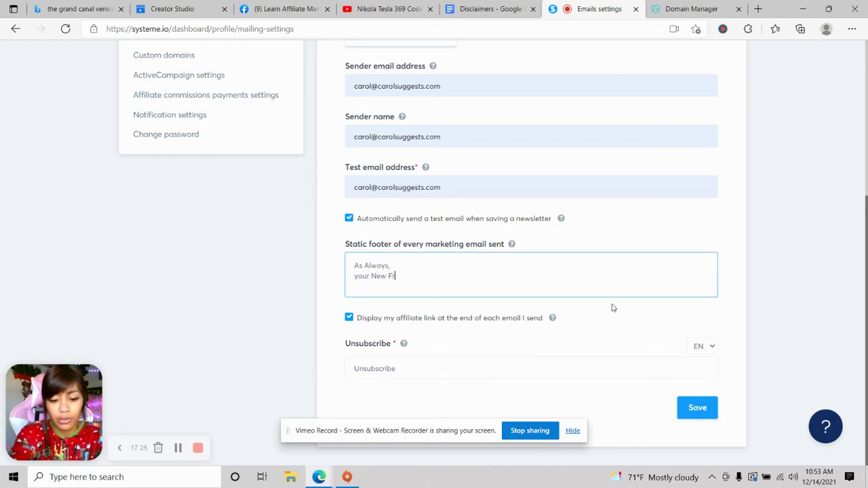
{"action": "type", "text": "iend and Guide"}
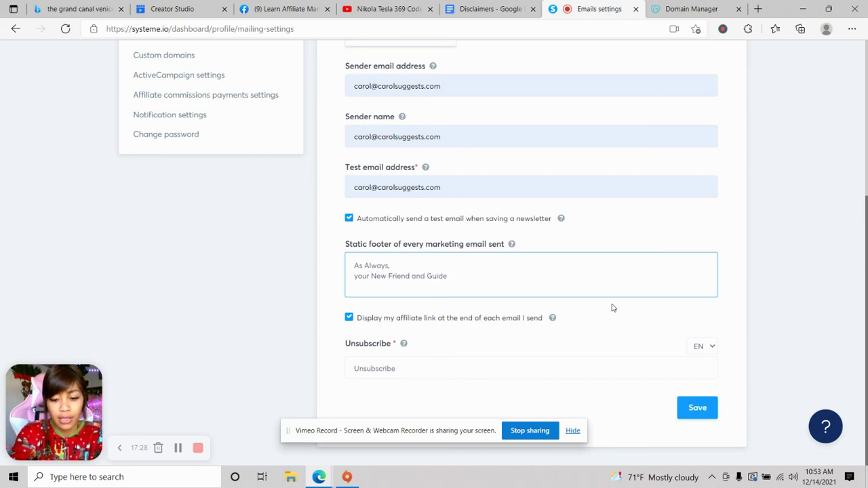
{"action": "key", "text": "Return"}
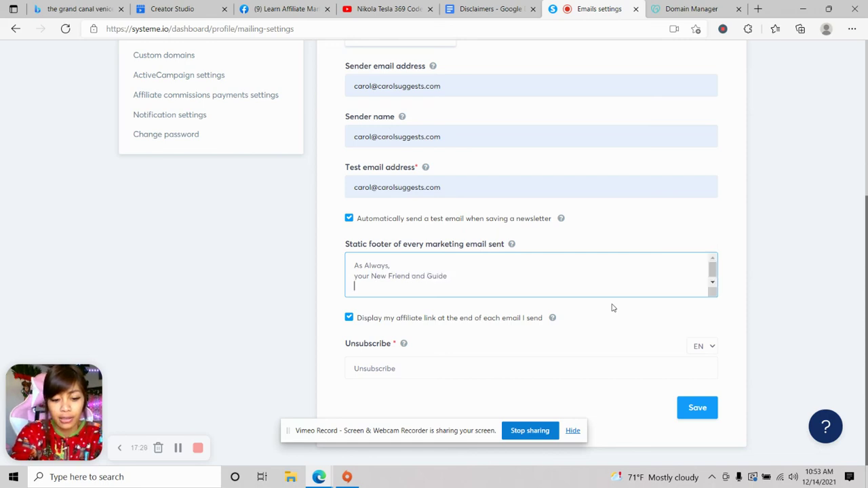
{"action": "type", "text": "Carol Biluk"}
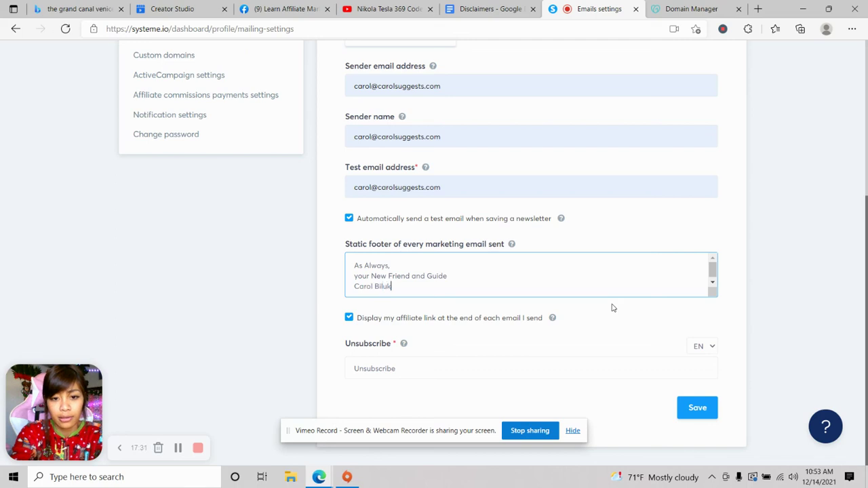
{"action": "key", "text": "Return"}
{"action": "type", "text": "CEO of CarolSu"}
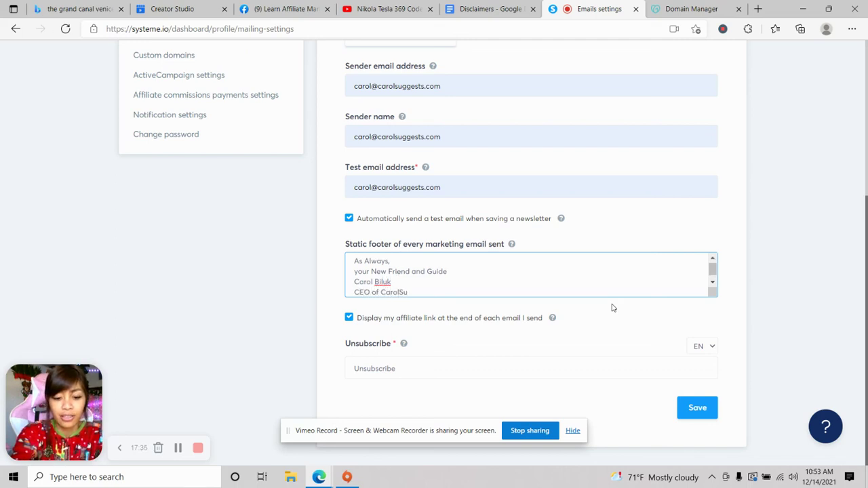
{"action": "type", "text": "ggests, LLC."}
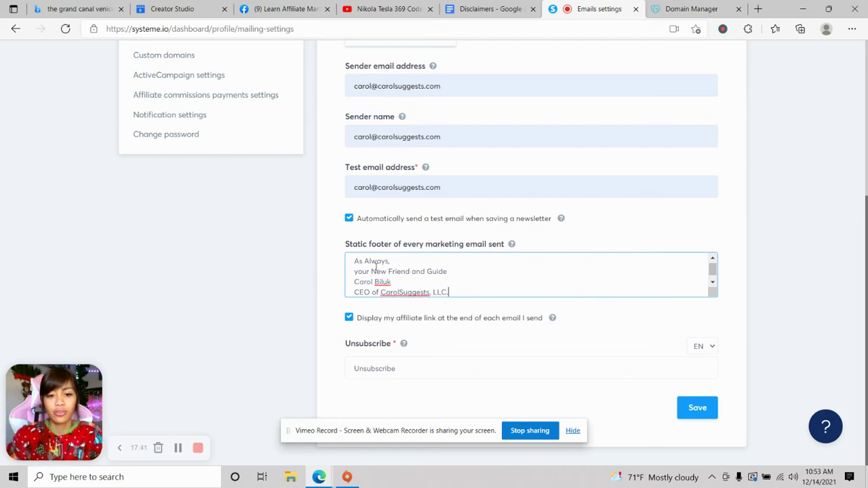
Capitalize "Your" in the footer's second line and save the mailing settings.
{"action": "left_click", "coordinate": [356, 273]}
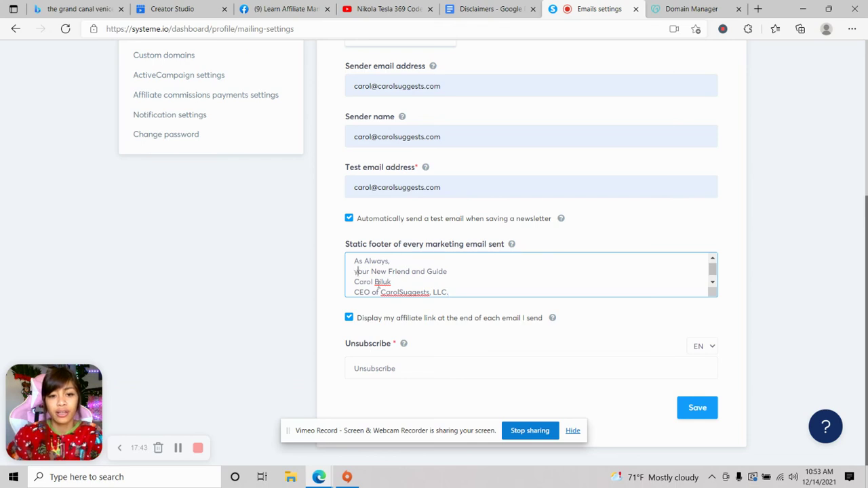
{"action": "key", "text": "Delete"}
{"action": "type", "text": "Y"}
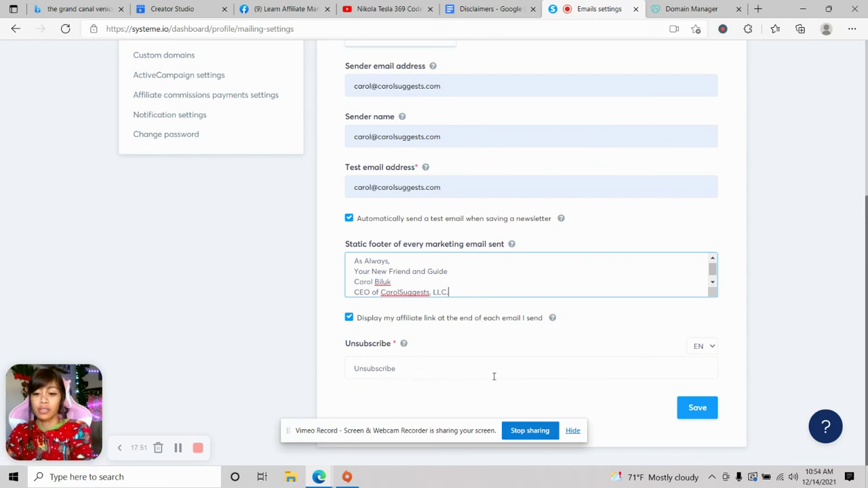
{"action": "scroll", "coordinate": [633, 267], "scroll_direction": "up", "scroll_amount": 1}
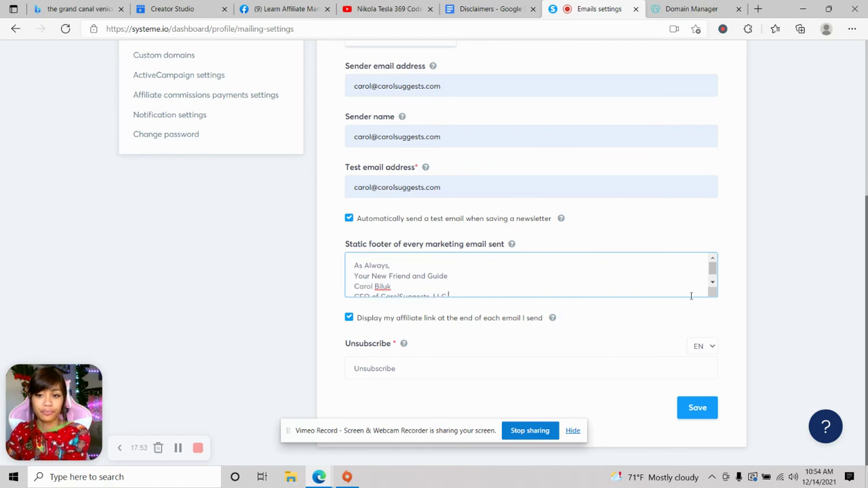
{"action": "left_click", "coordinate": [707, 412]}
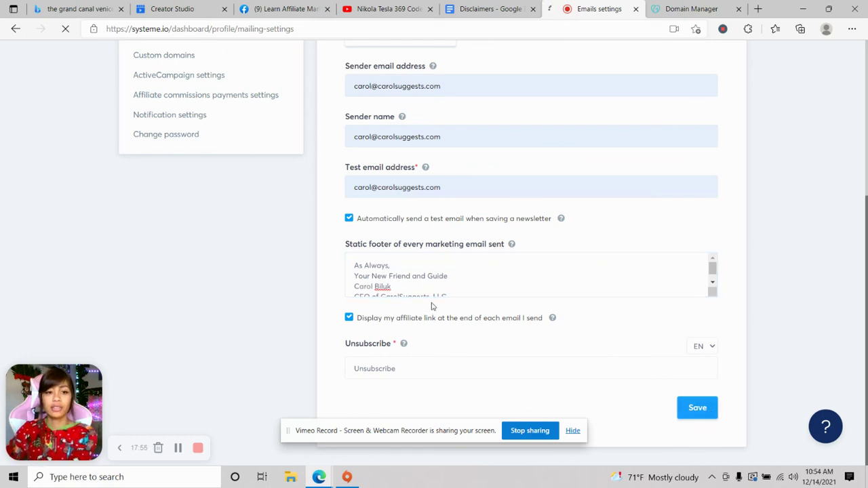